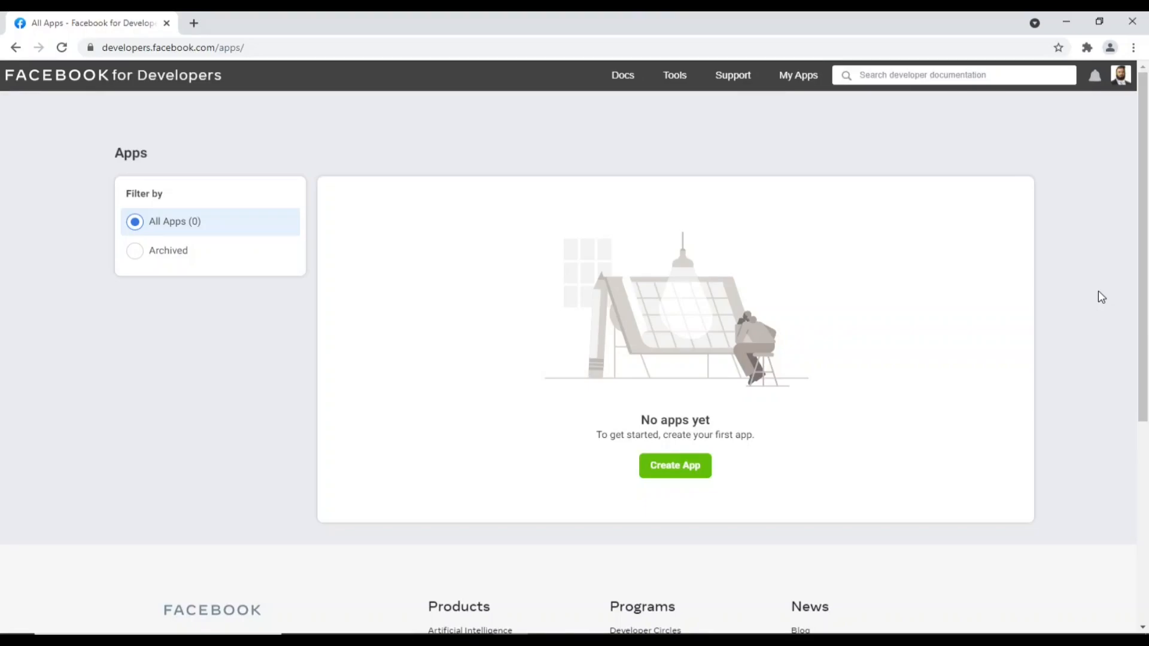
Start creating a new app and choose None as its app type
click(681, 479)
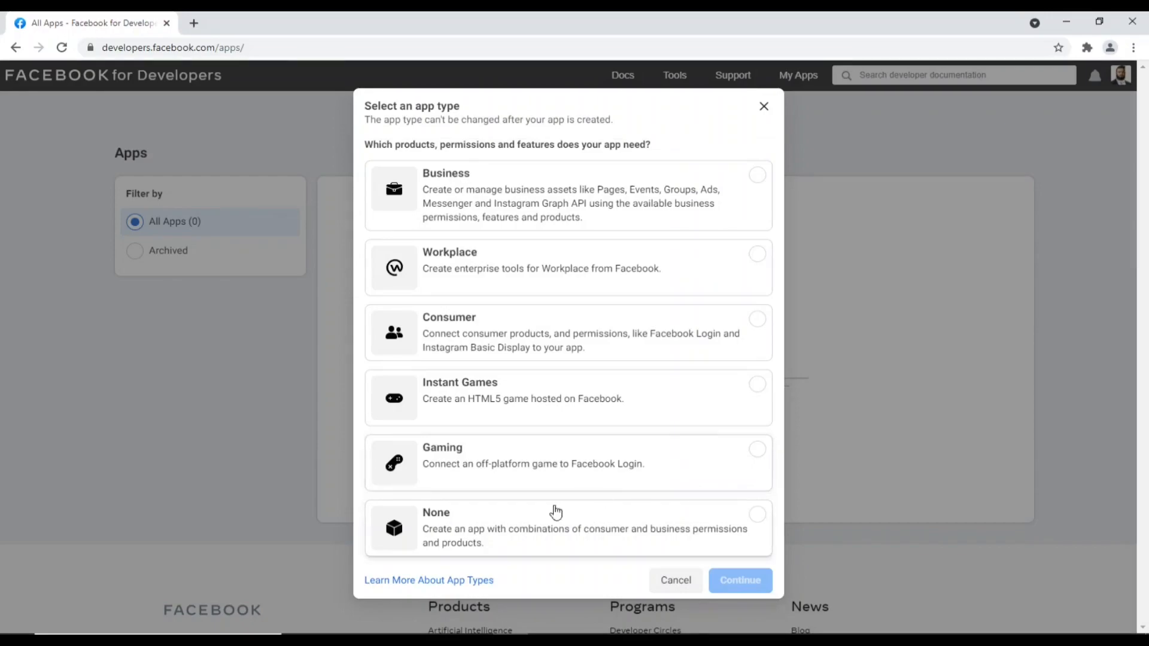
click(507, 550)
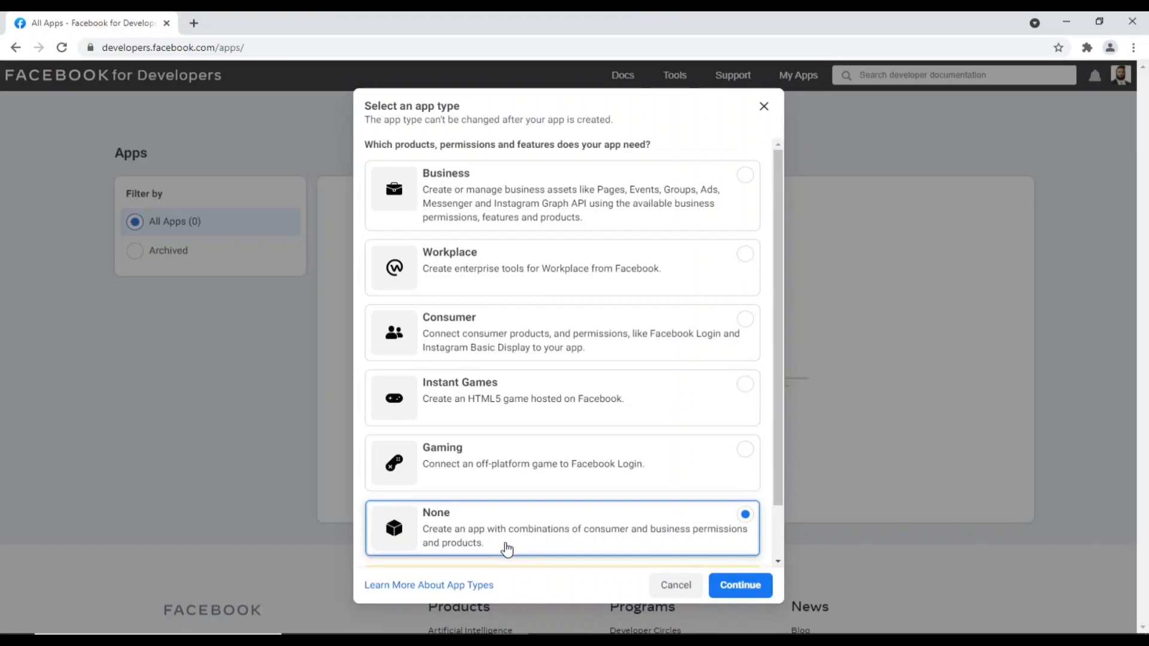
click(740, 593)
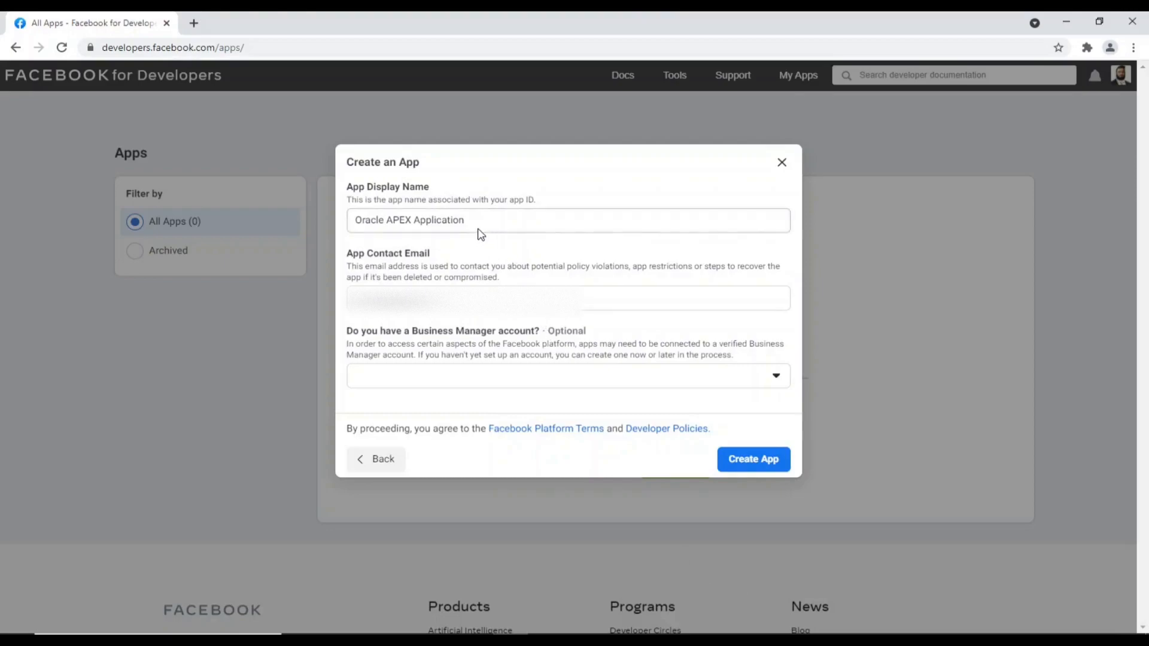
Create the app with the display name Oracle APEX Application, re-entering the account password to authorize it
drag(478, 223, 346, 231)
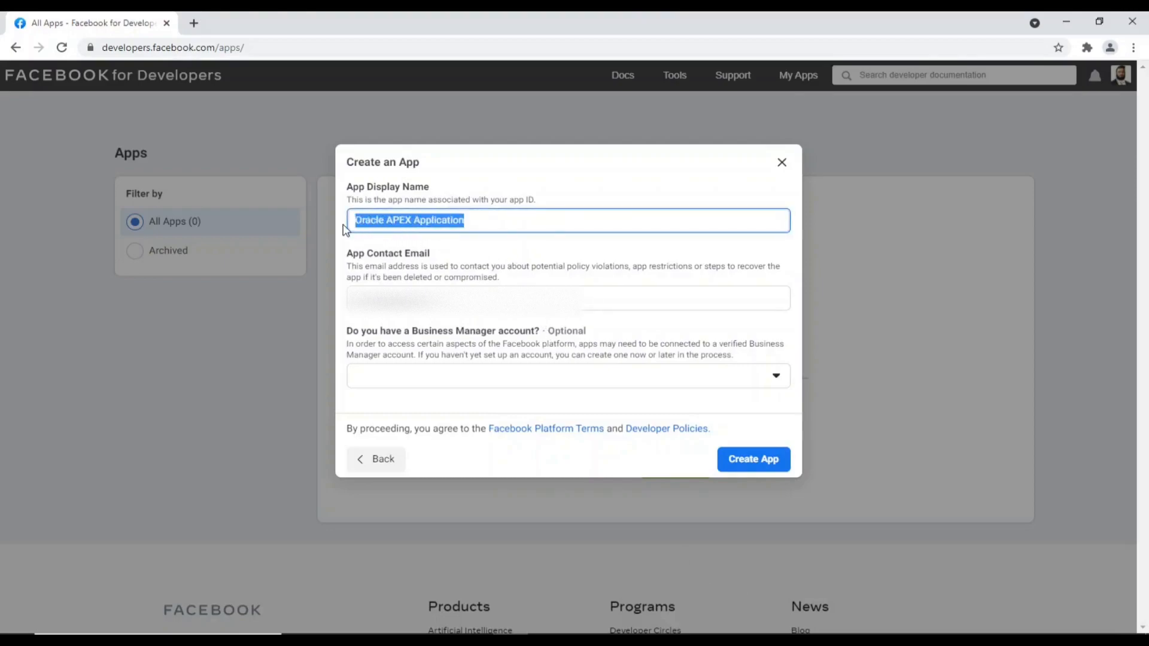
click(767, 471)
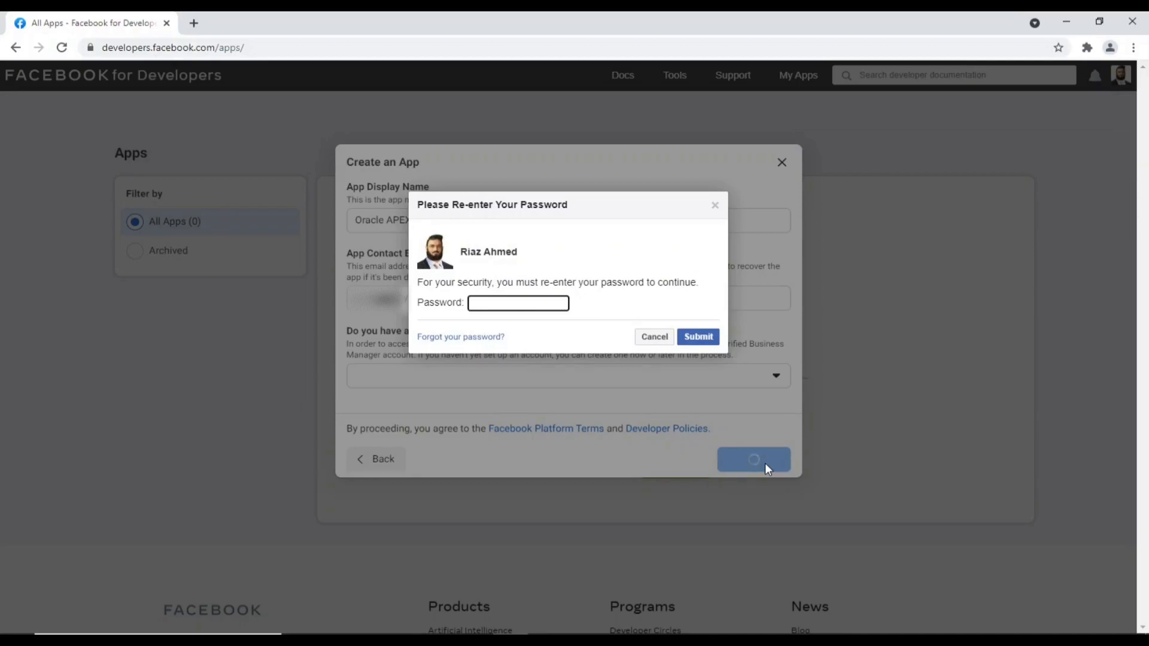
text(••••••••••)
click(698, 337)
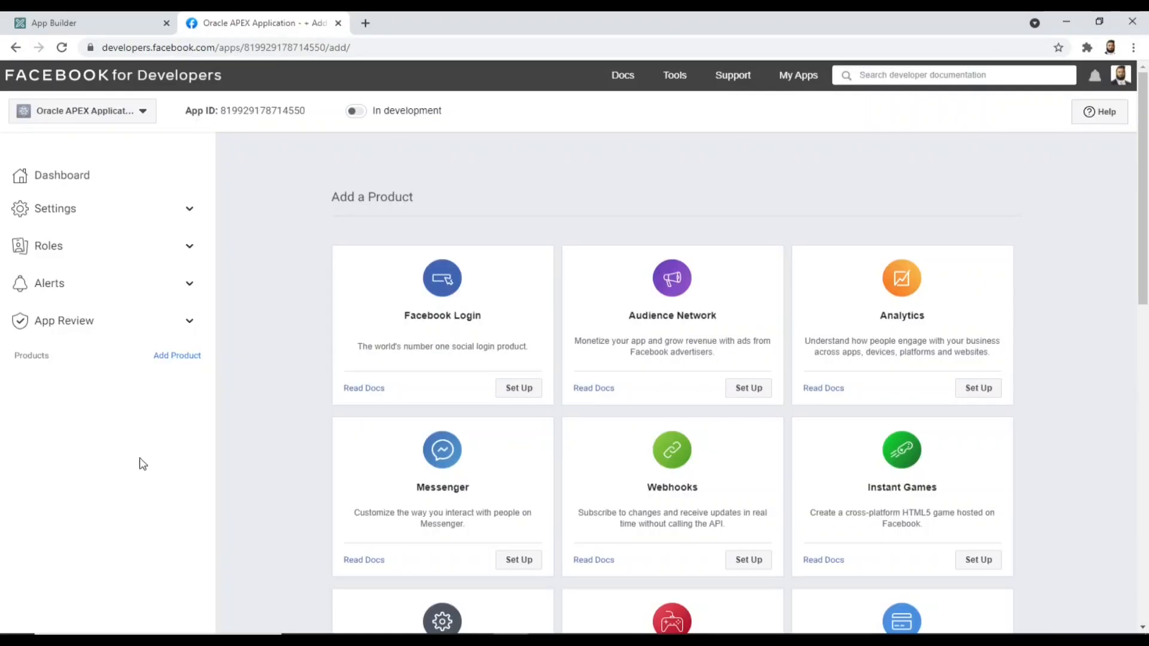
Copy the App ID from the app's basic settings
click(192, 214)
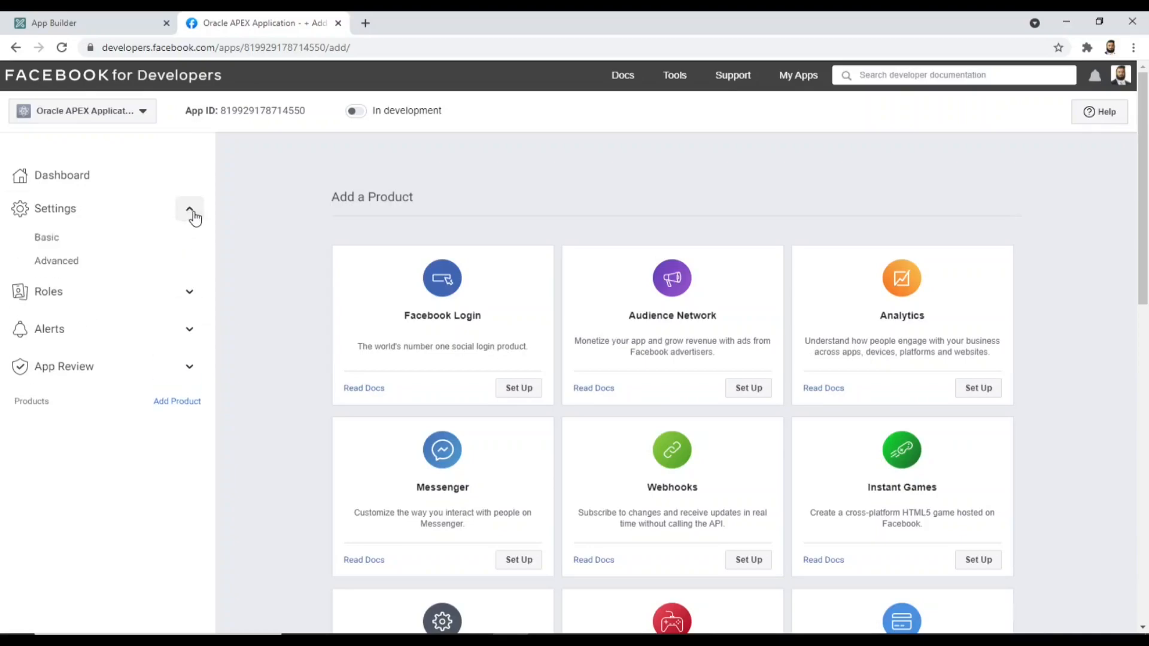
click(52, 240)
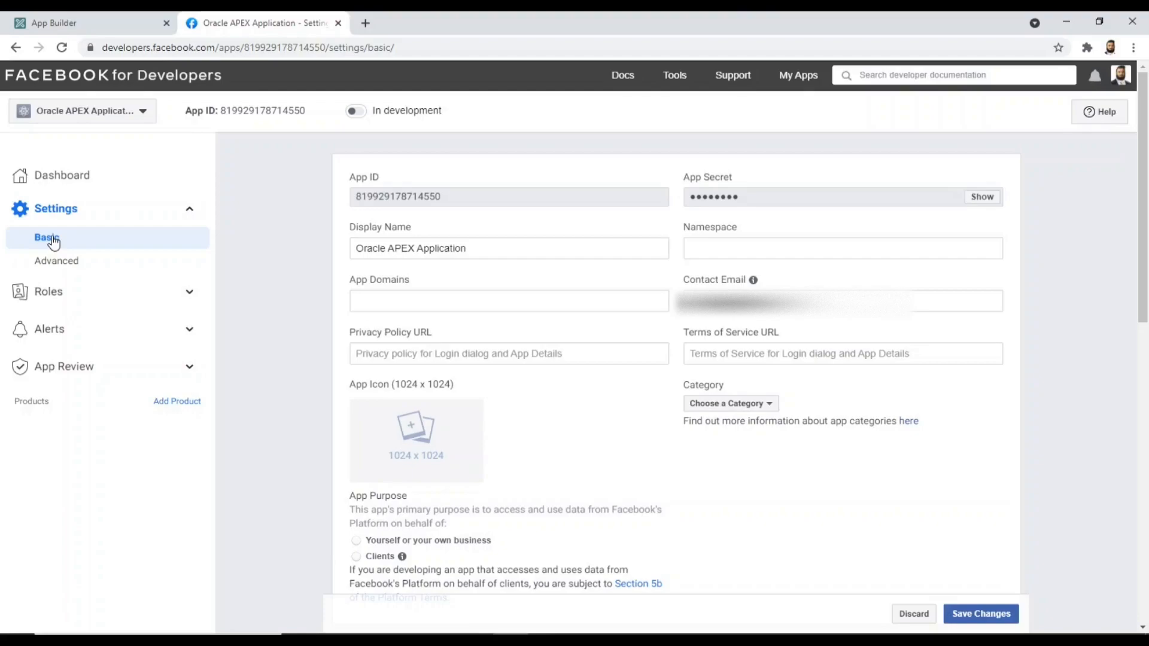
drag(462, 202, 355, 208)
key(ctrl+c)
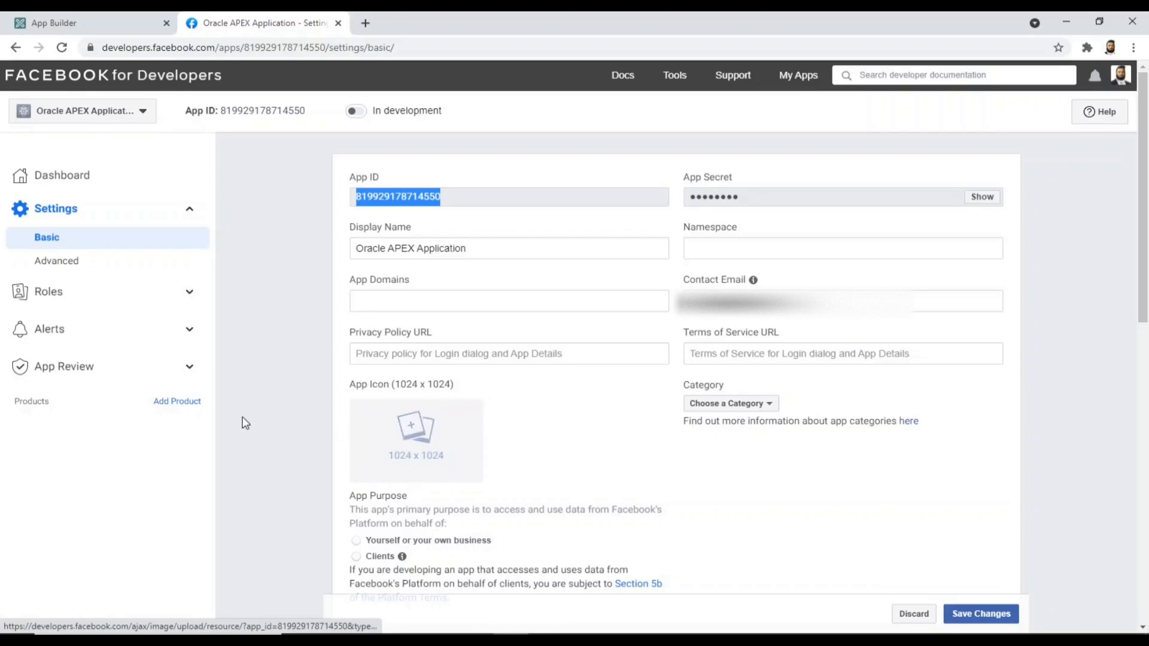
Add the Facebook Login product to the app and choose Web as its platform
click(178, 402)
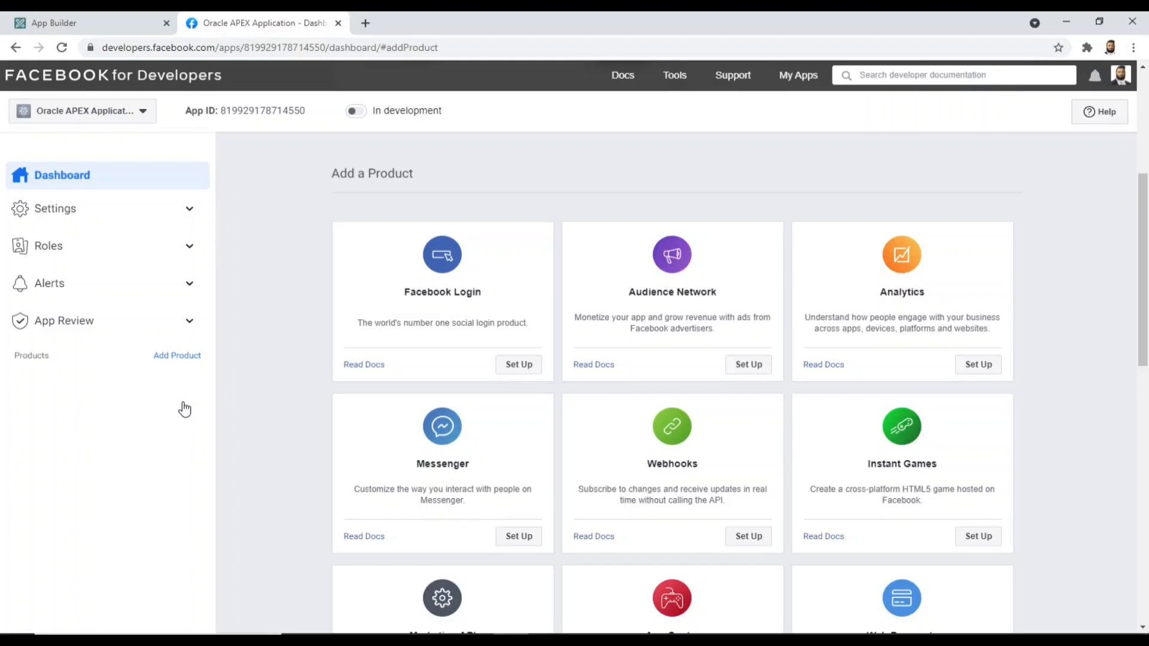
click(520, 367)
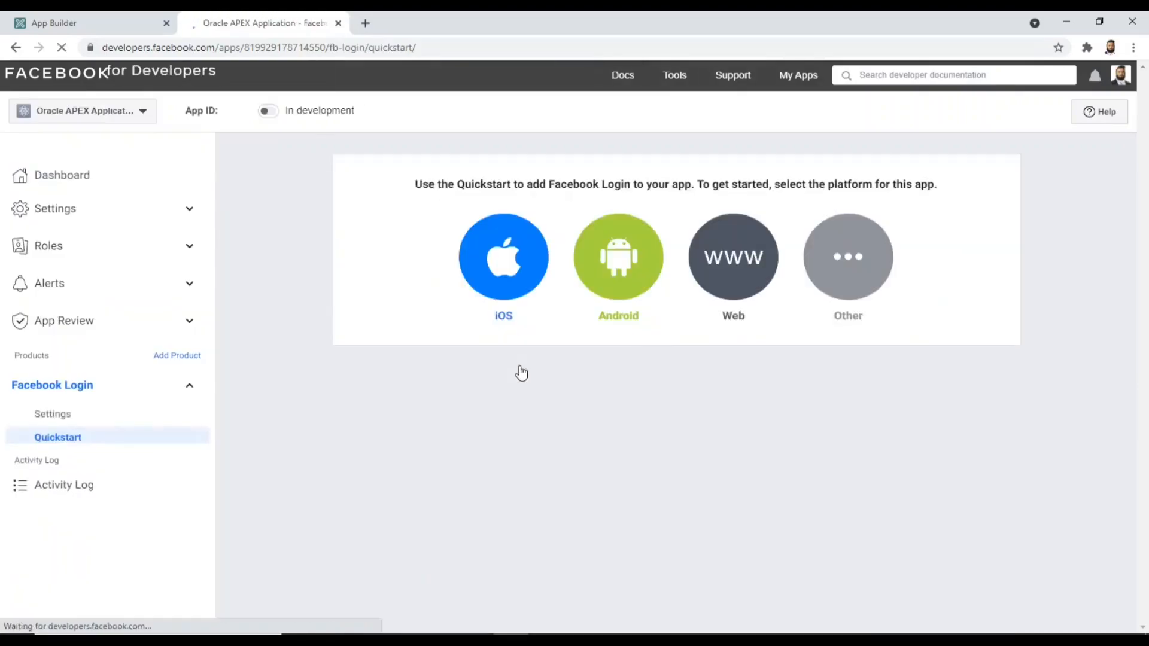
click(740, 263)
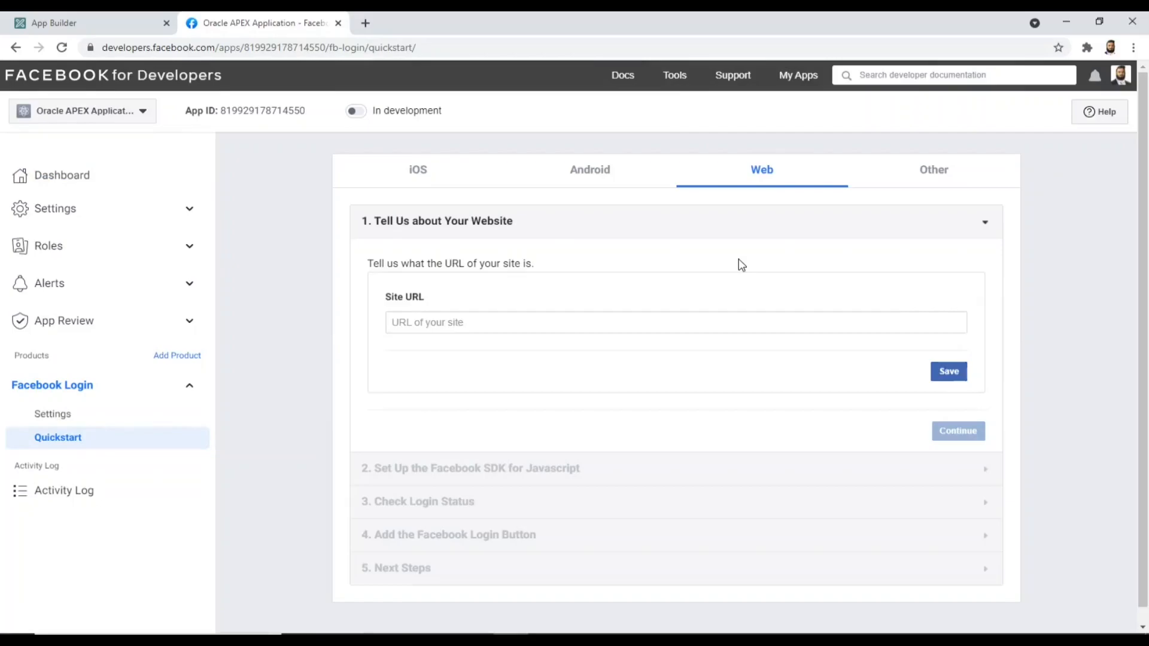
click(60, 419)
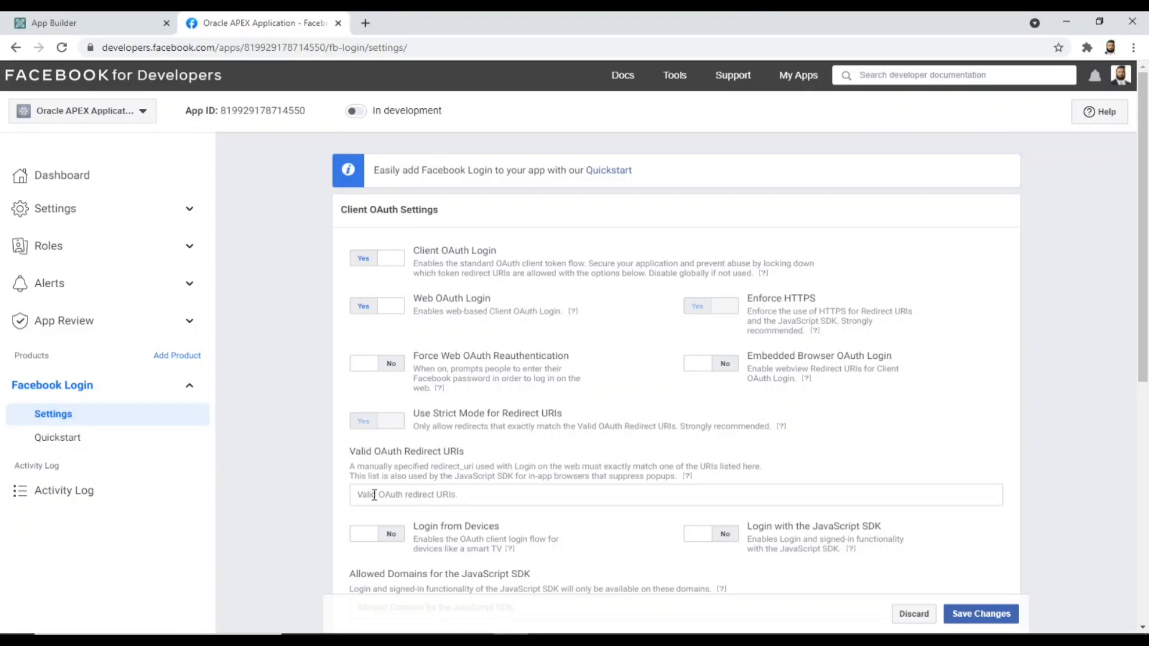
text(https://apex.oracle.com/pls/apex/apex_authentication.callback)
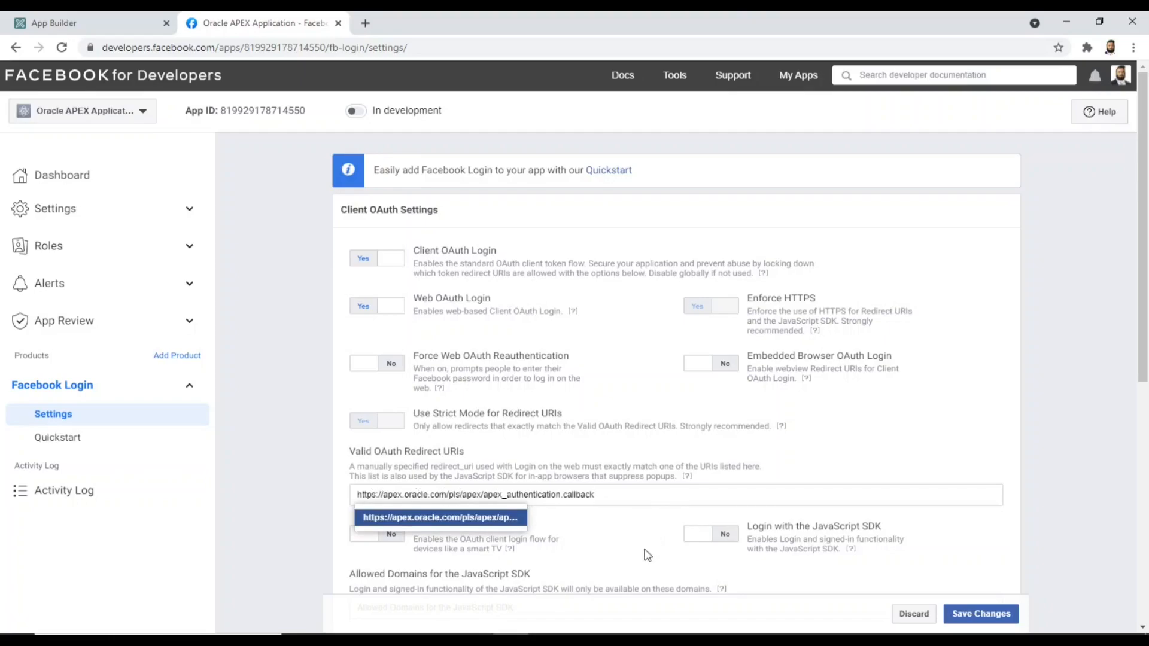
key(Return)
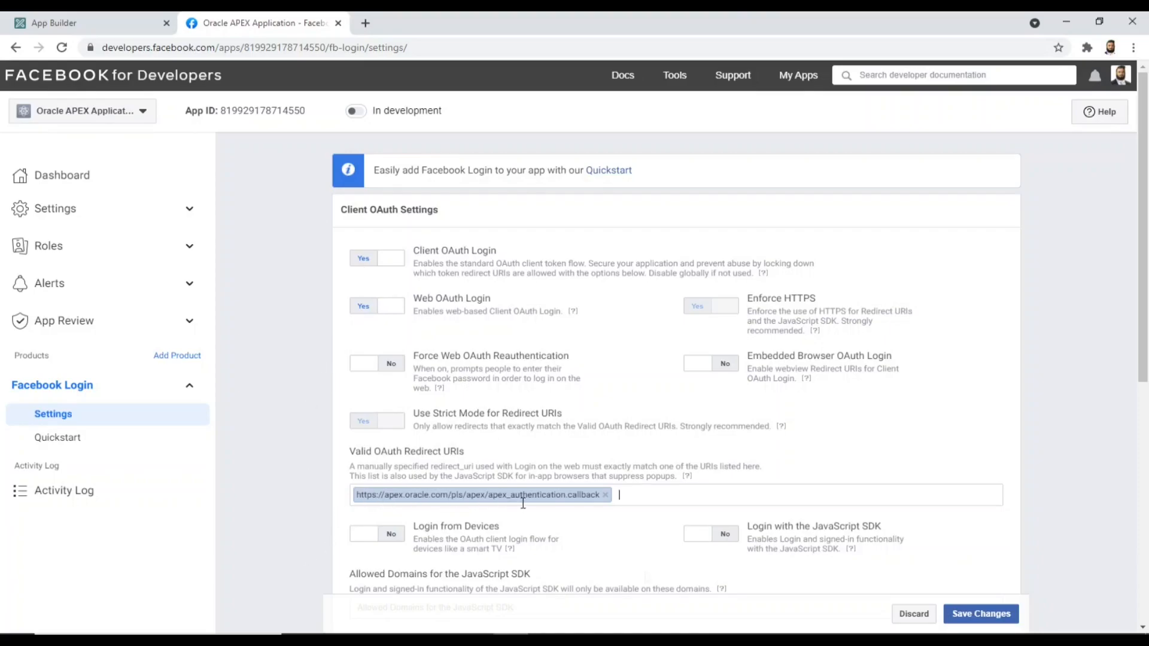
click(982, 613)
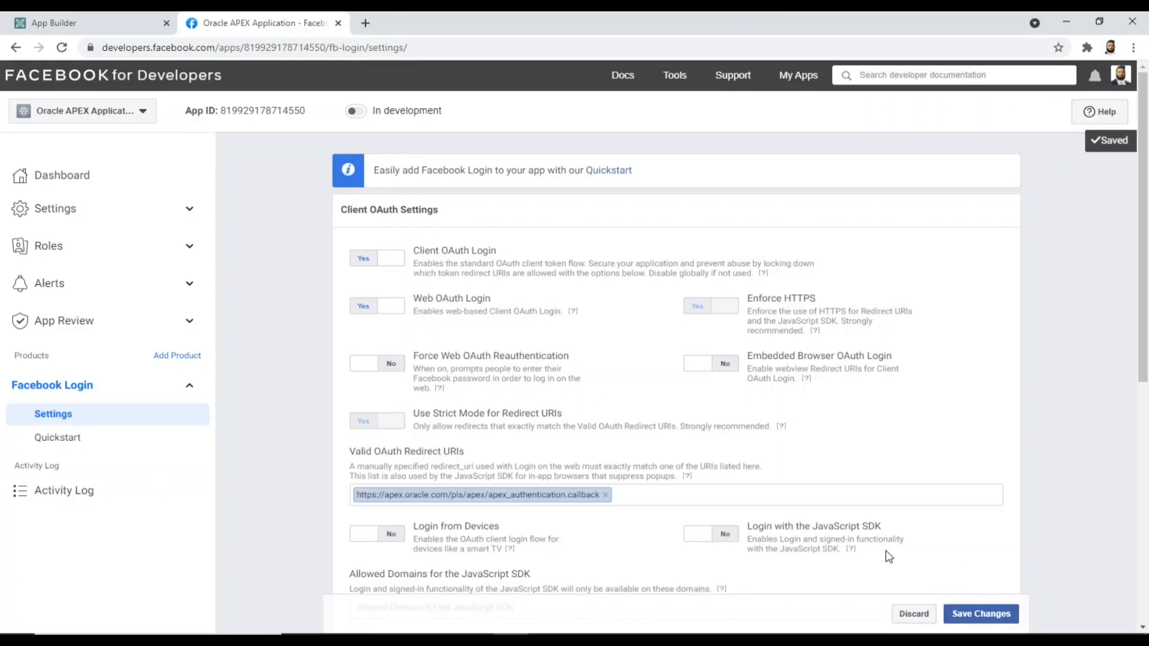
Switch to Oracle APEX and open the Facebook SSO web credential from the workspace utilities for editing
click(115, 33)
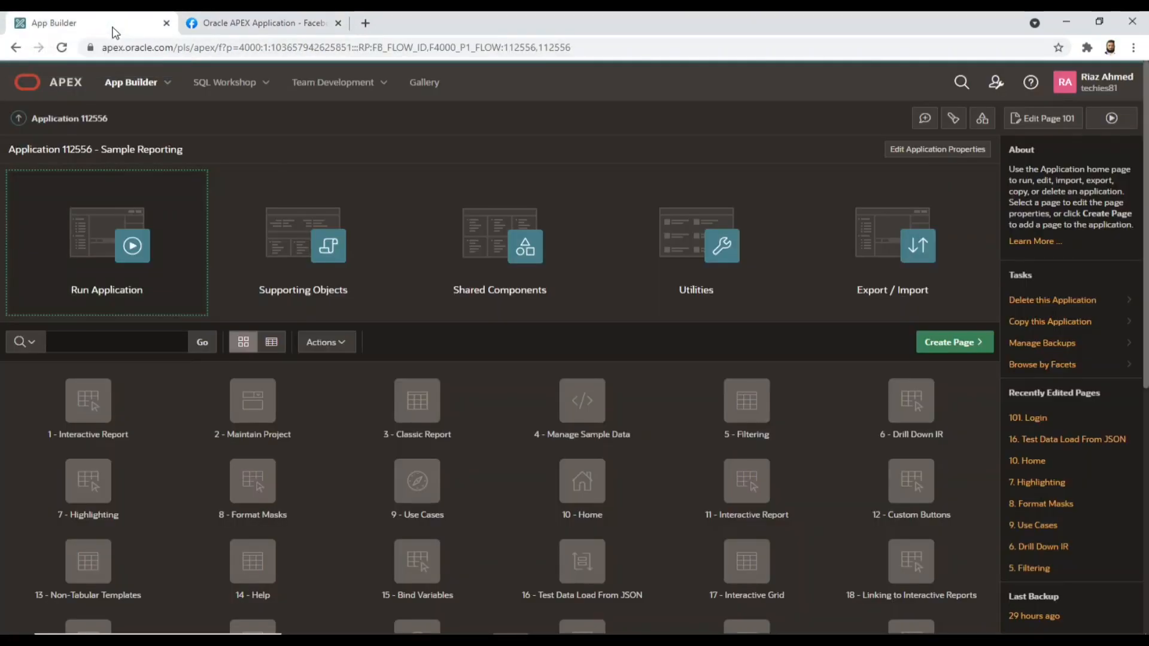
click(168, 84)
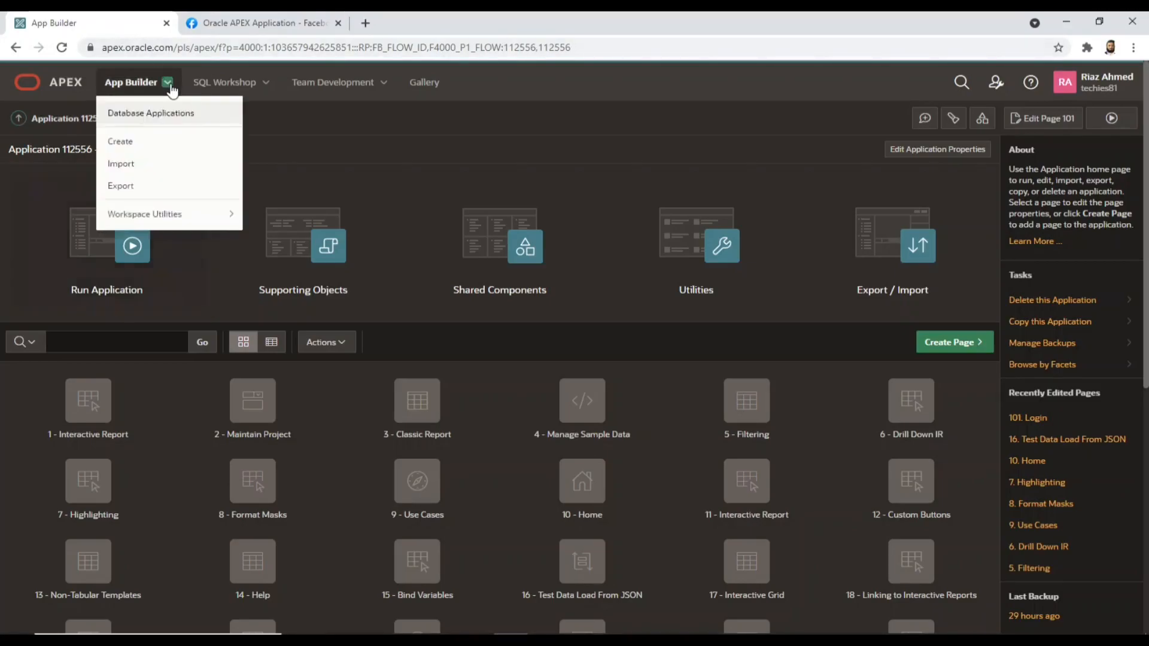
mouse_move(233, 216)
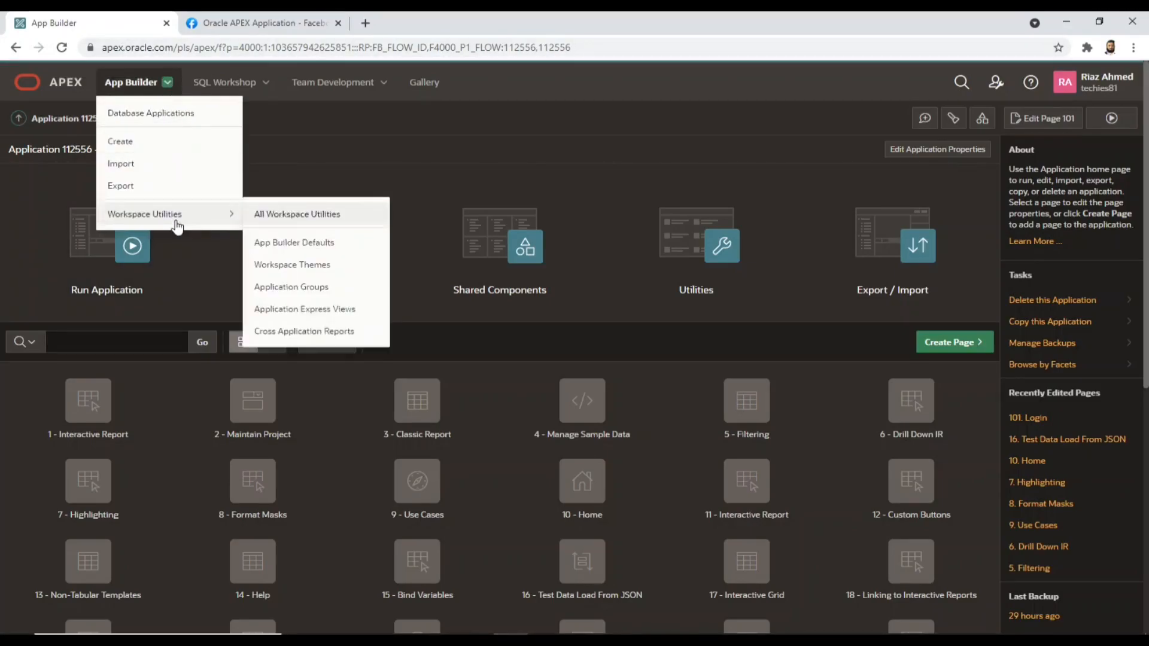
click(280, 216)
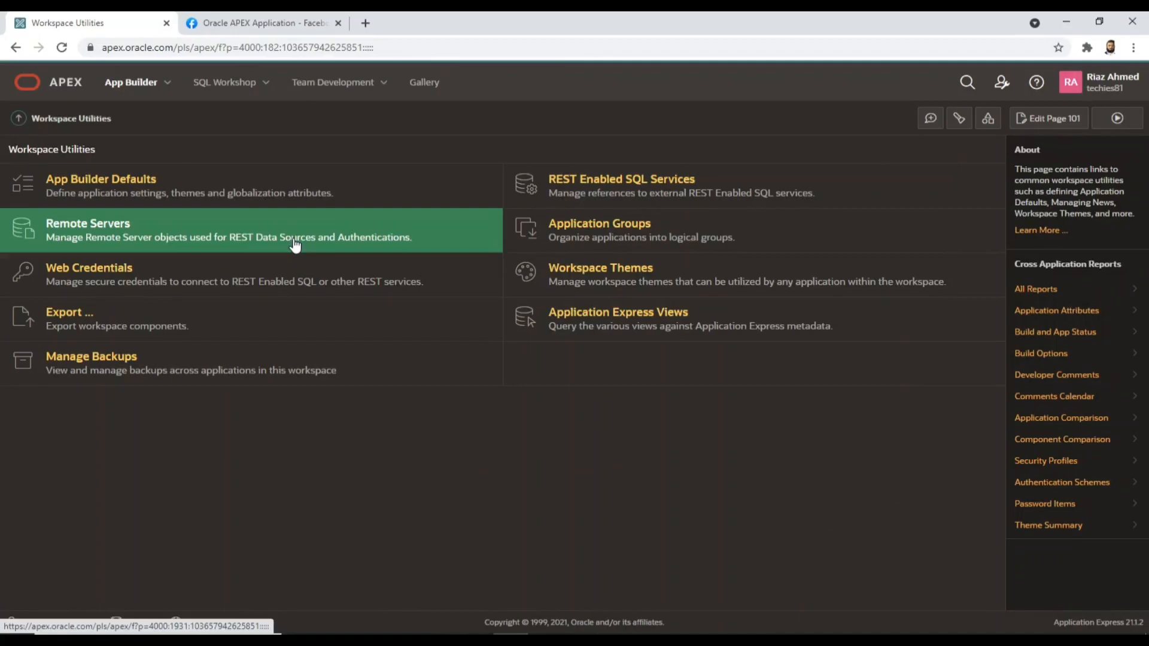
click(338, 274)
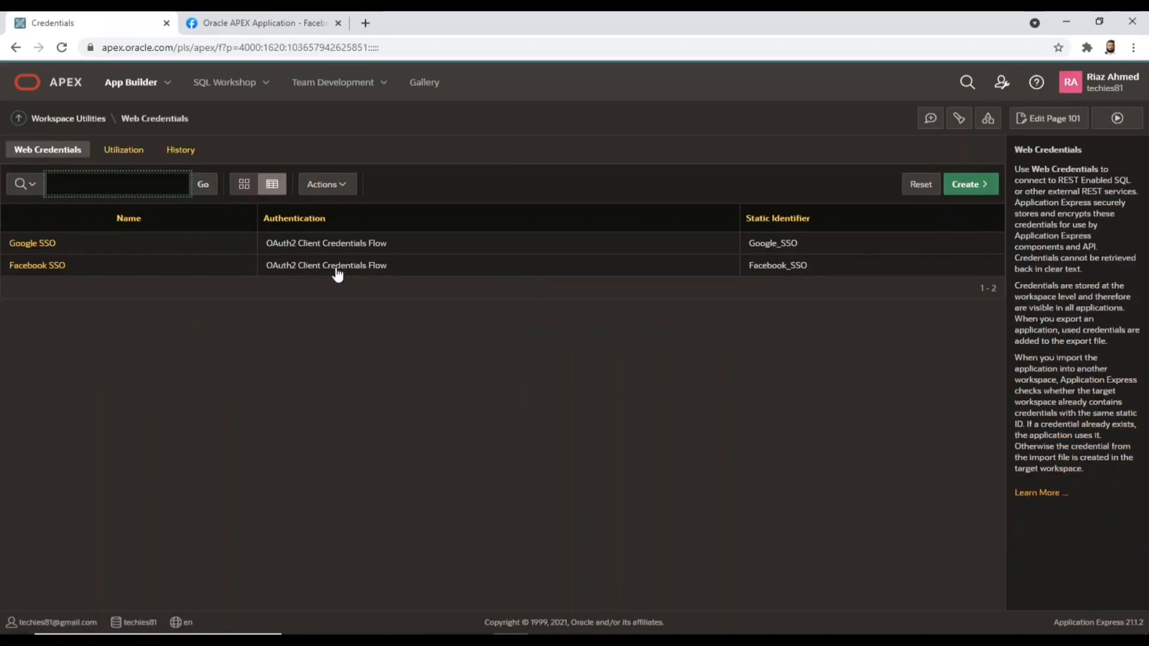
click(37, 266)
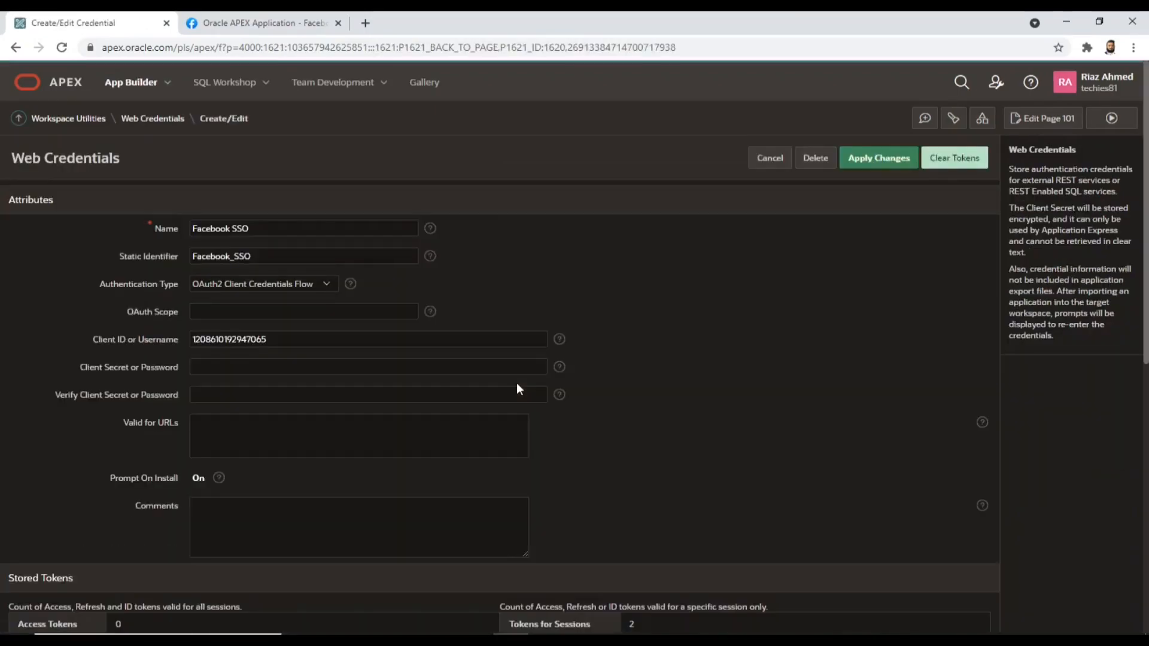
Review the credential's name and static identifier, and select OAuth2 Client Credentials Flow as the authentication type
drag(250, 228, 192, 229)
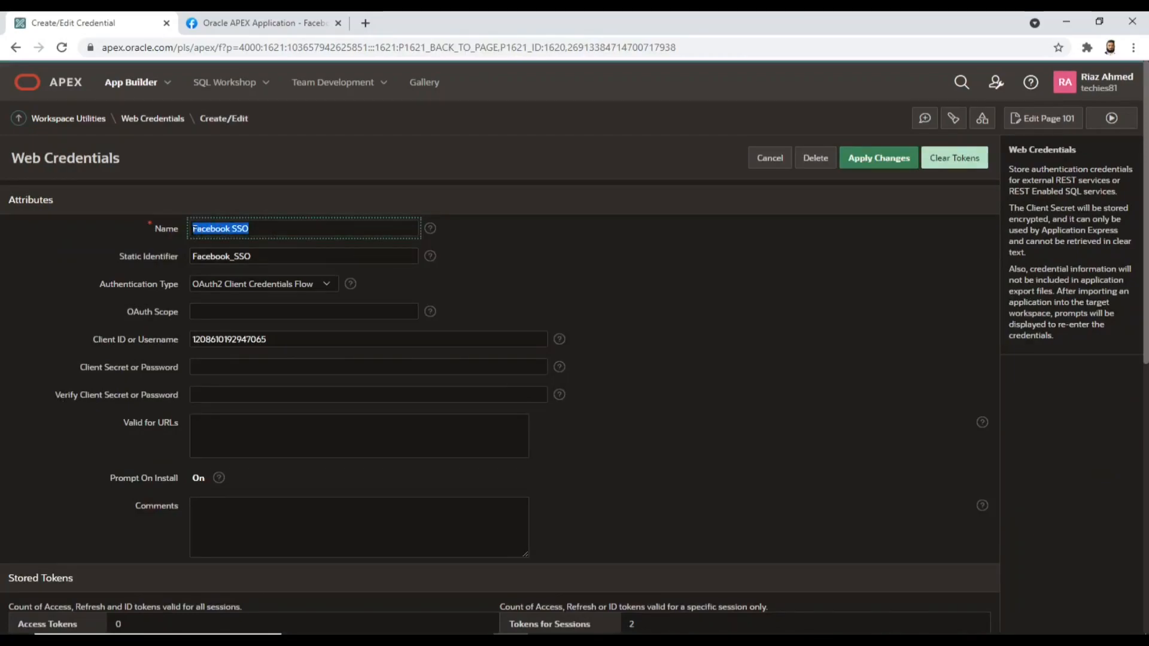
drag(267, 259, 193, 256)
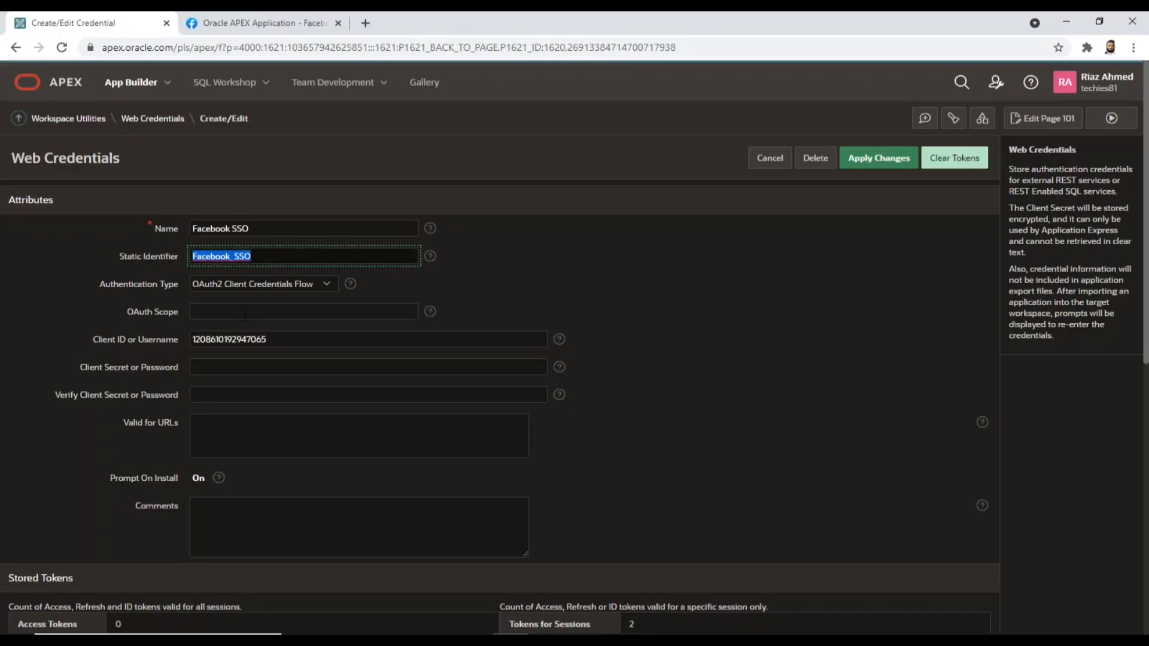
click(329, 281)
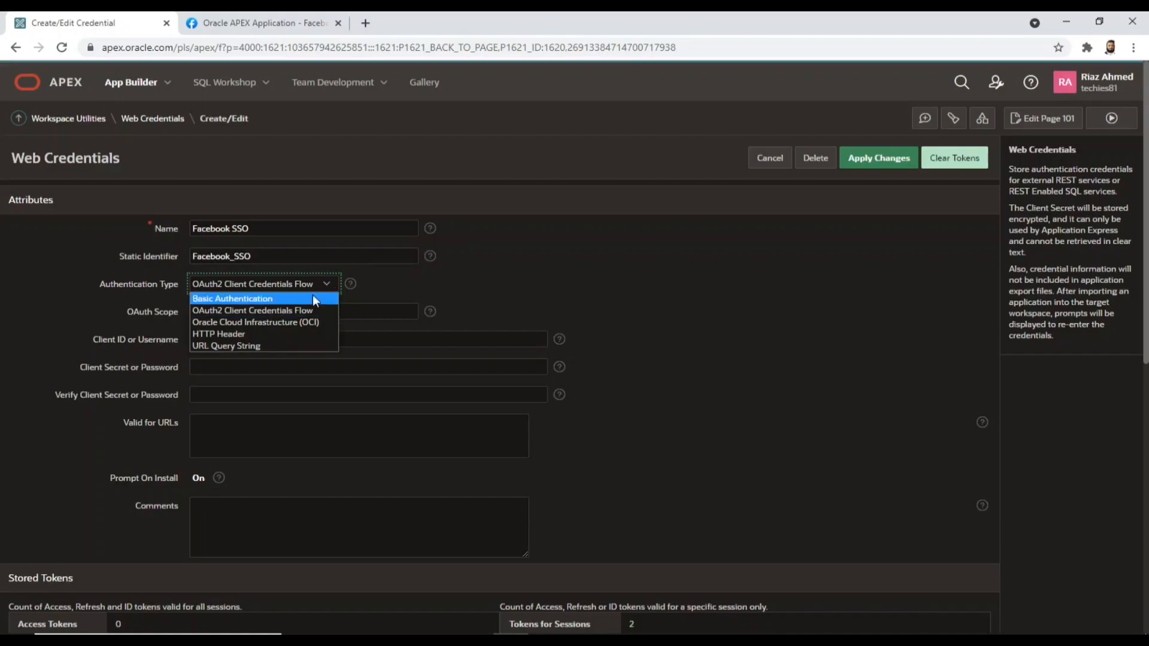
click(305, 310)
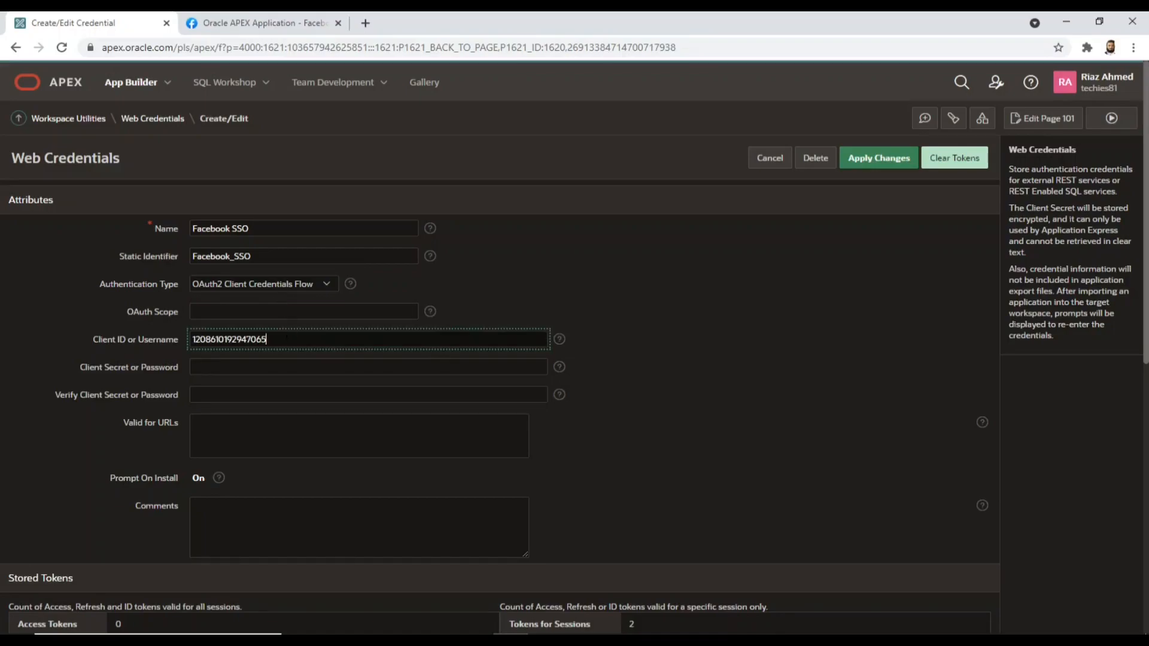
Replace the client ID with the copied App ID, paste the app secret into the client secret and verification fields, and apply the changes
drag(268, 339, 187, 345)
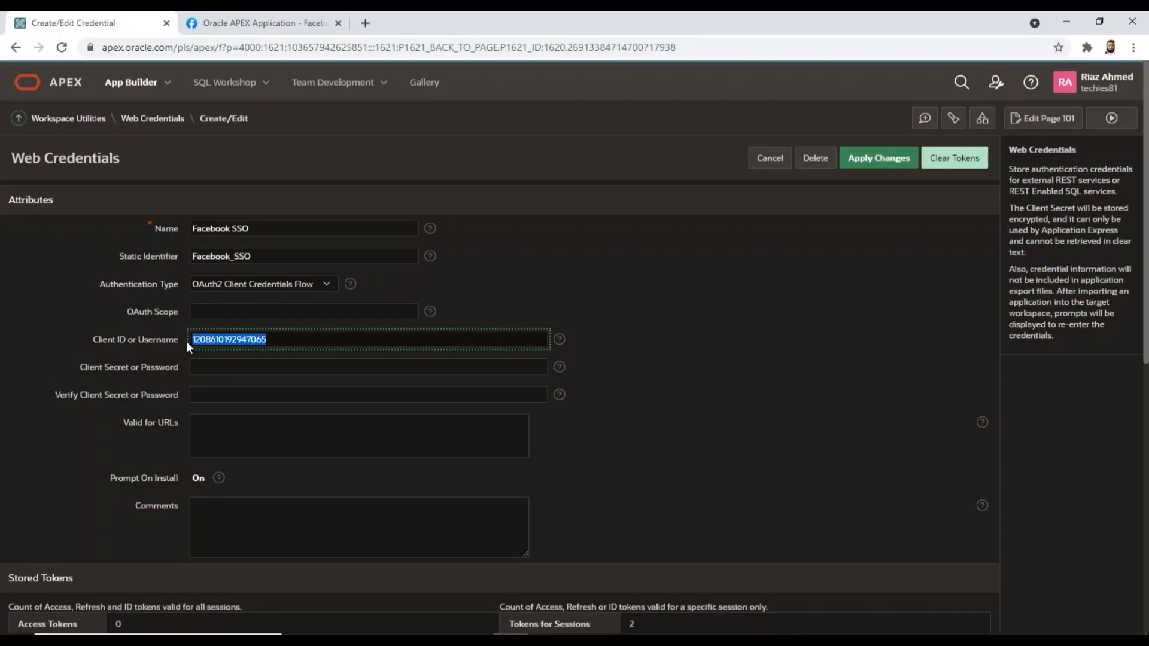
key(ctrl+v)
click(289, 363)
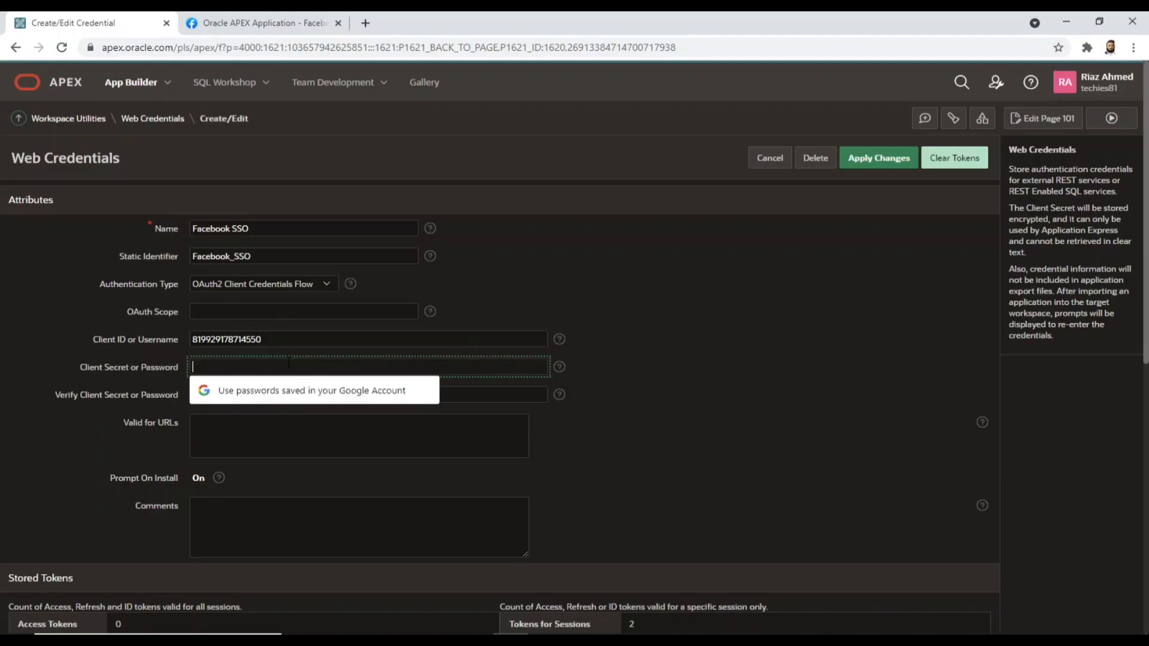
key(ctrl+v)
click(312, 395)
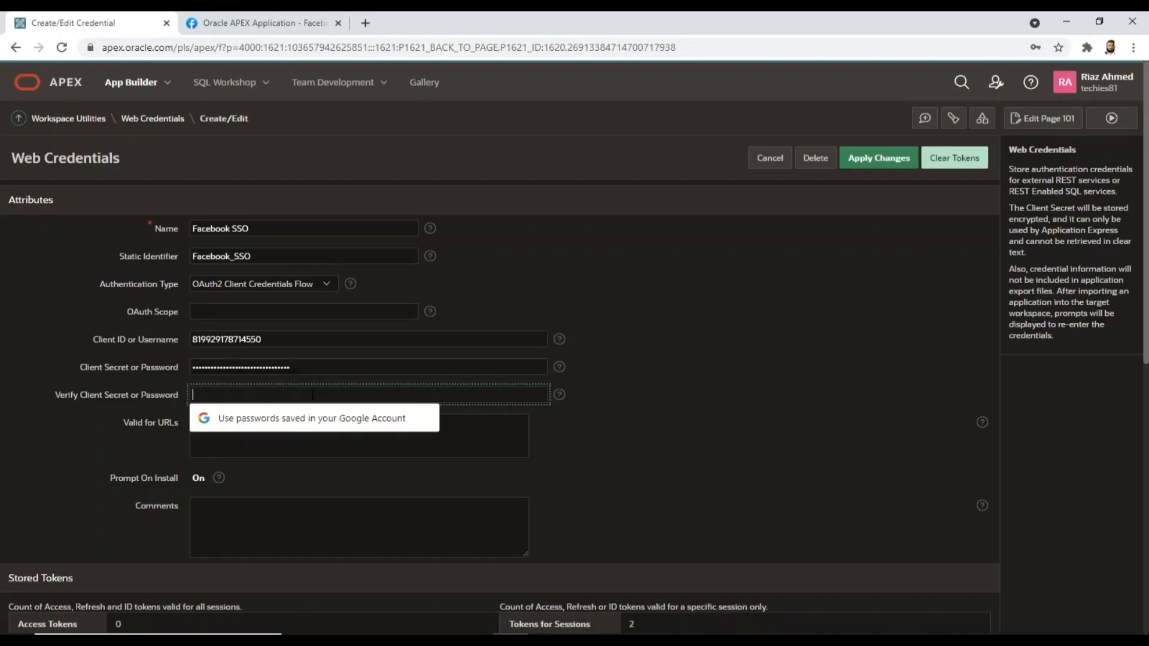
key(ctrl+v)
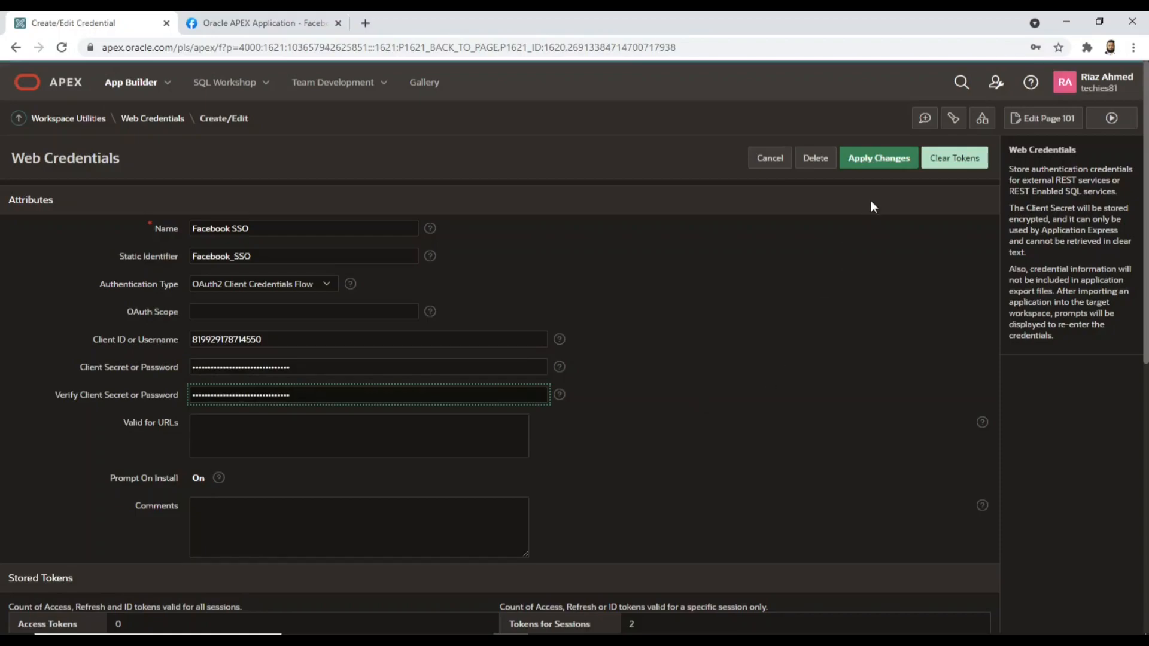
click(878, 159)
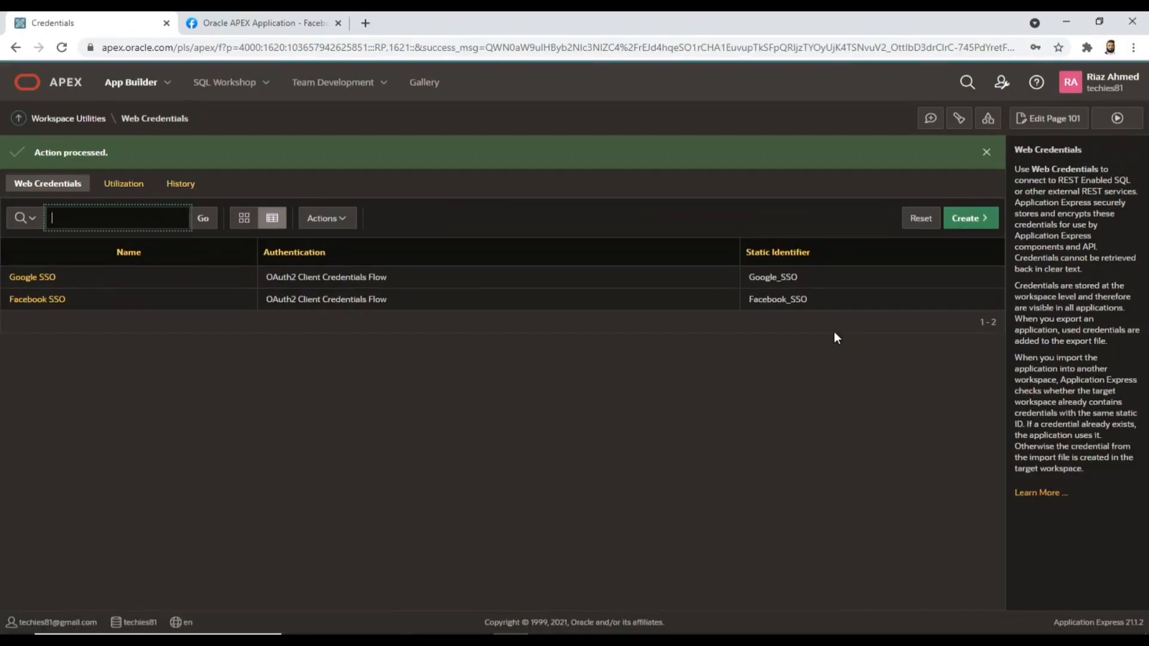
Start a new authentication scheme in the application's shared components, based on a pre-configured scheme from the gallery
click(989, 119)
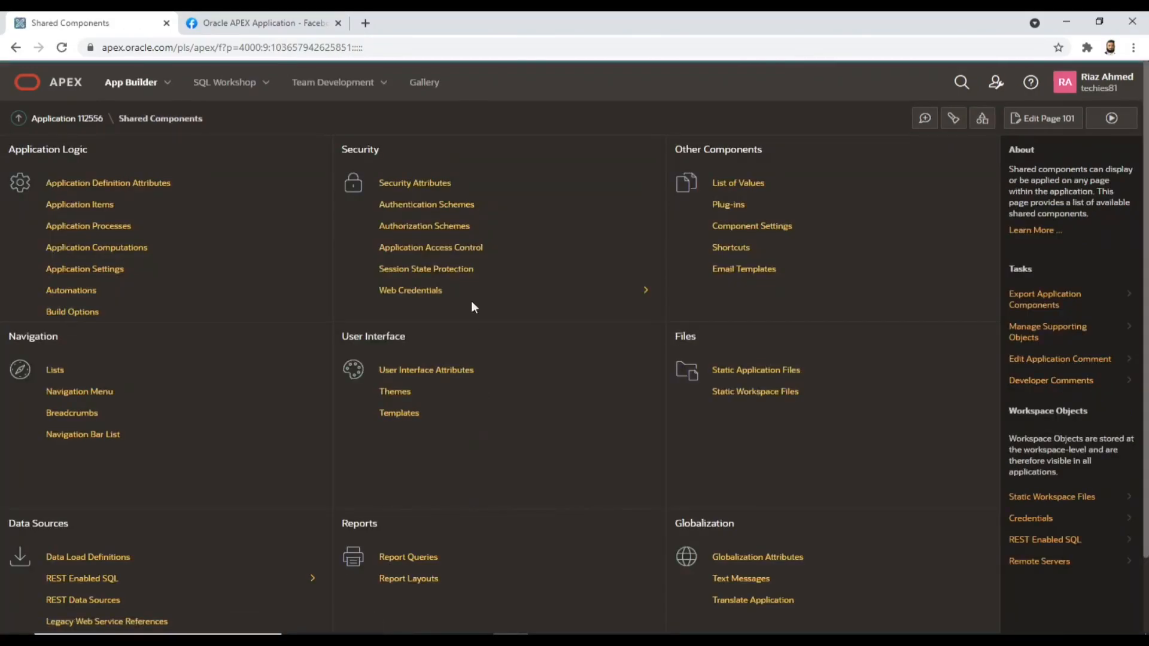
click(455, 207)
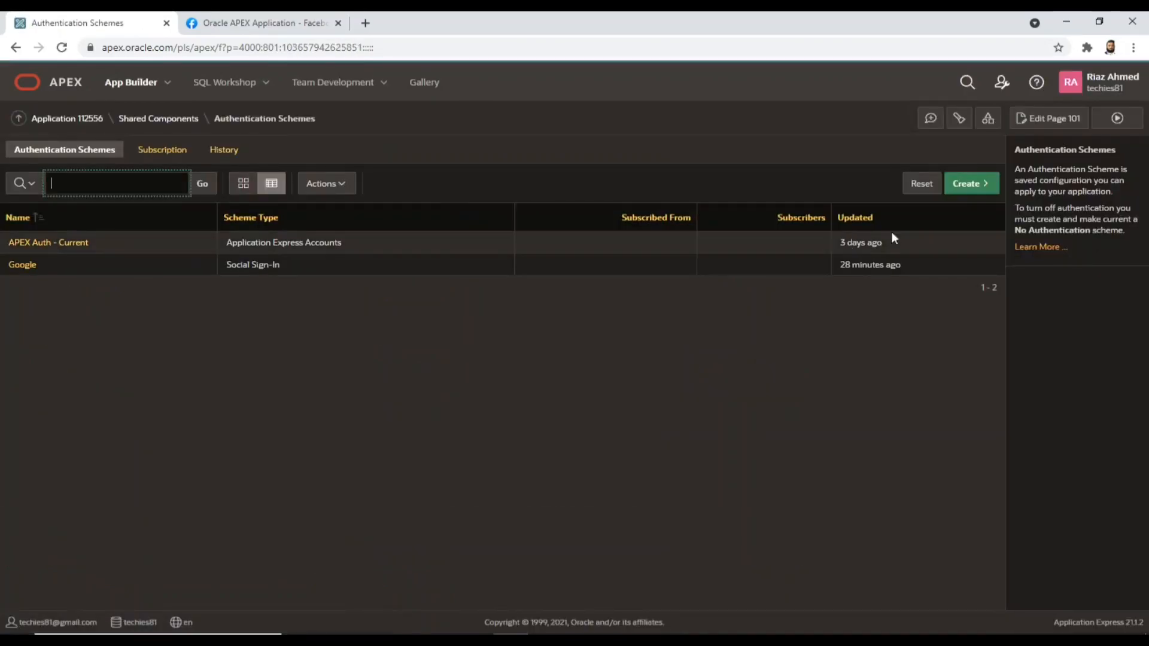
click(968, 184)
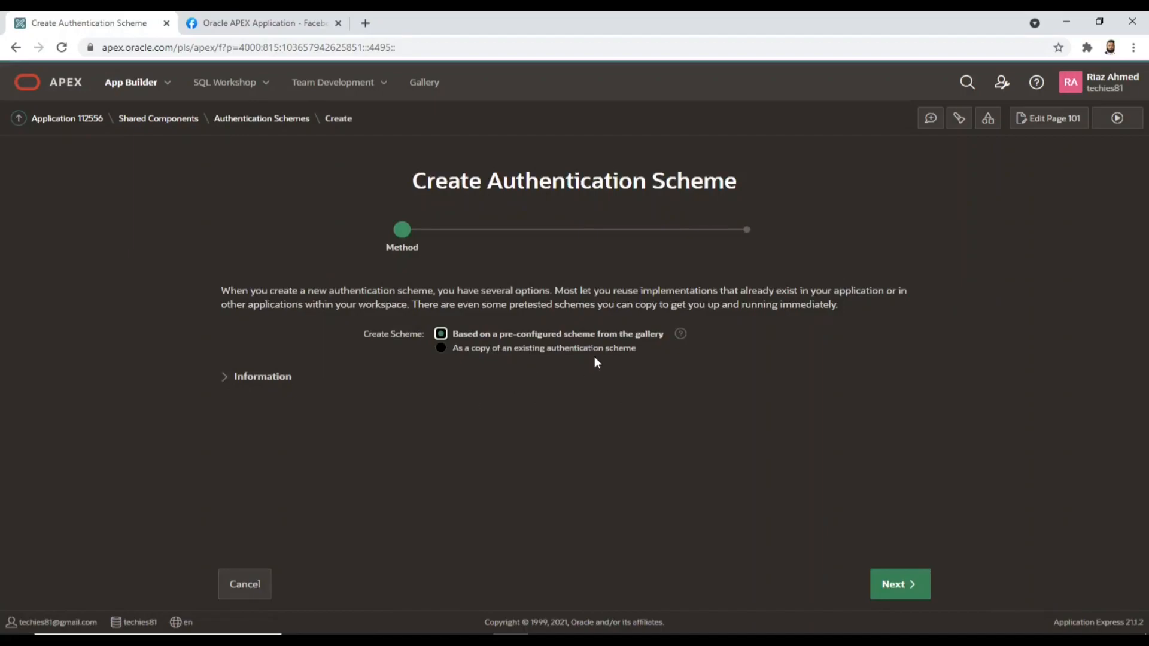
click(896, 586)
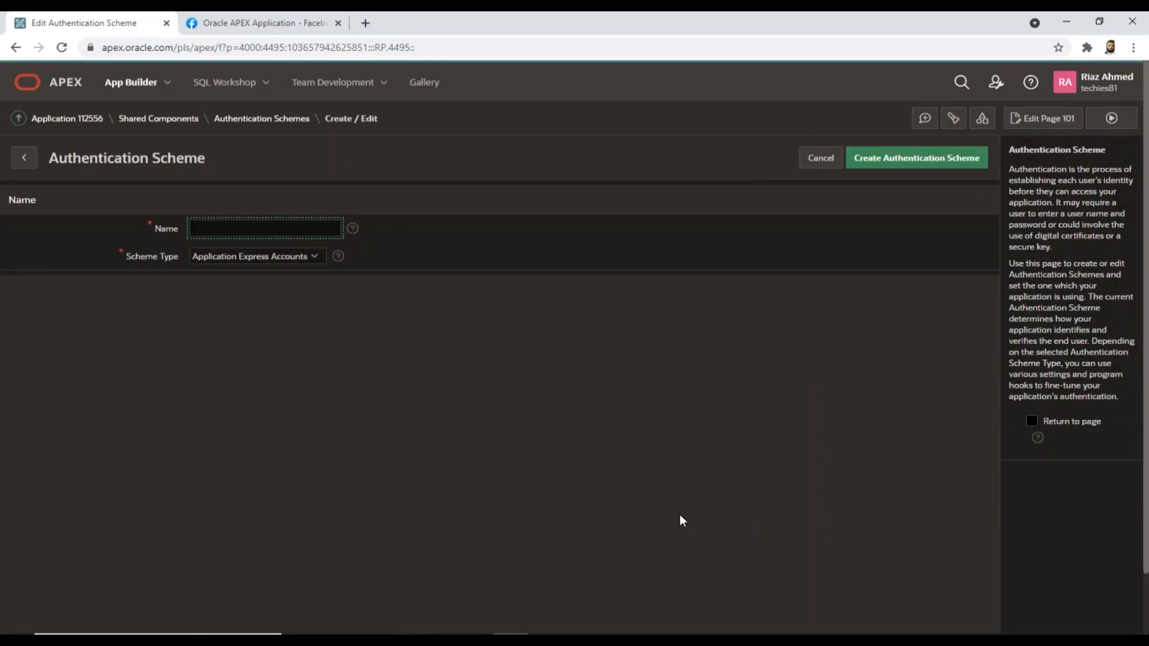
Name the new authentication scheme Facebook and set its scheme type to Social Sign-In
text(F)
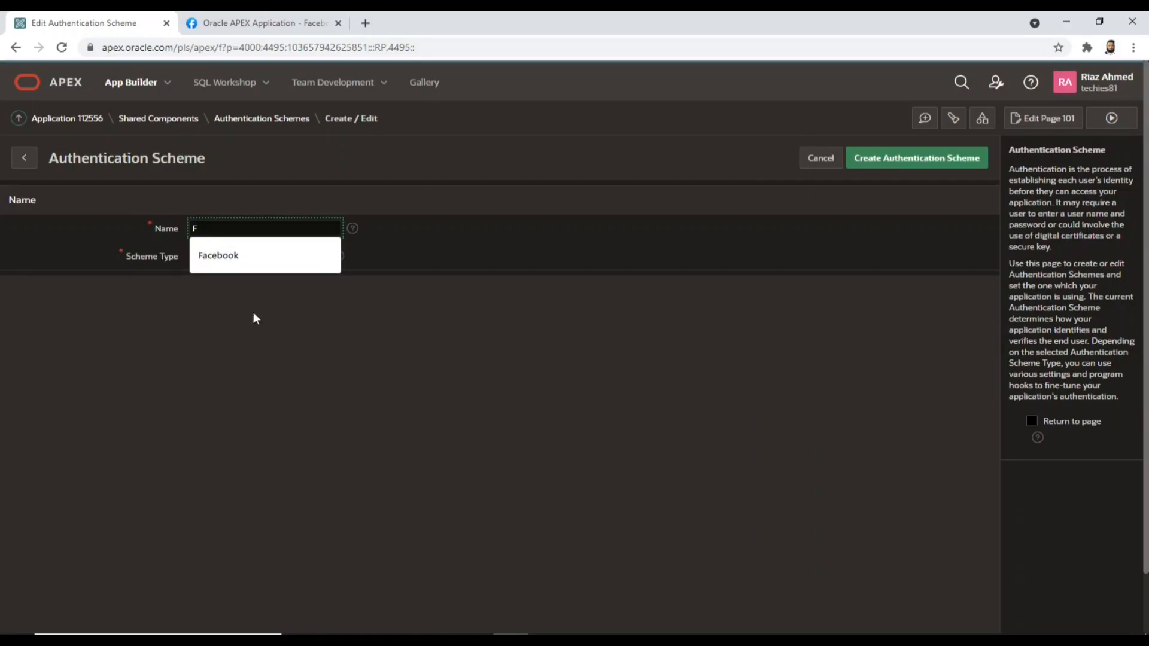
click(225, 255)
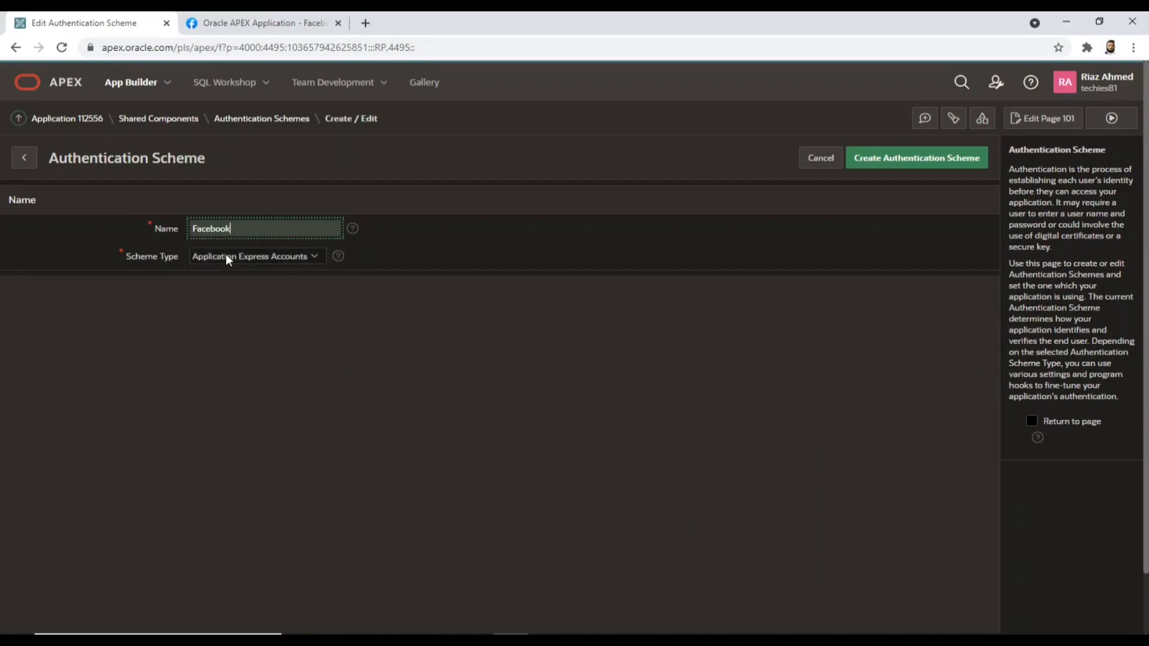
click(227, 257)
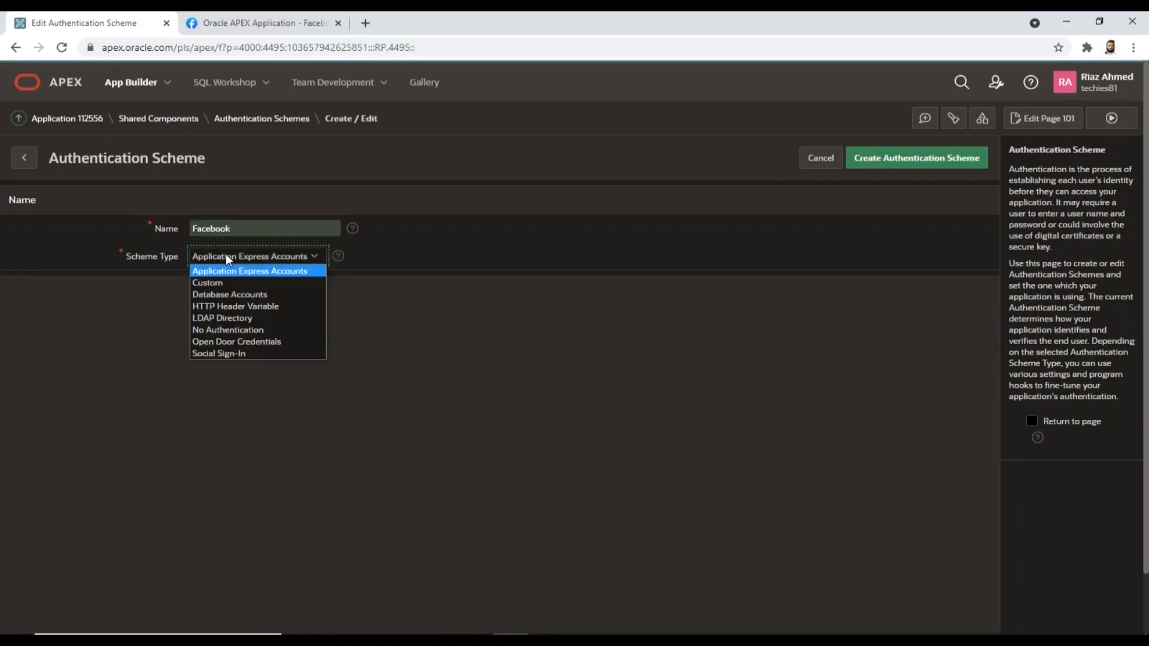
click(226, 353)
Select Facebook SSO as the scheme's credential store and Facebook as its authentication provider
click(240, 307)
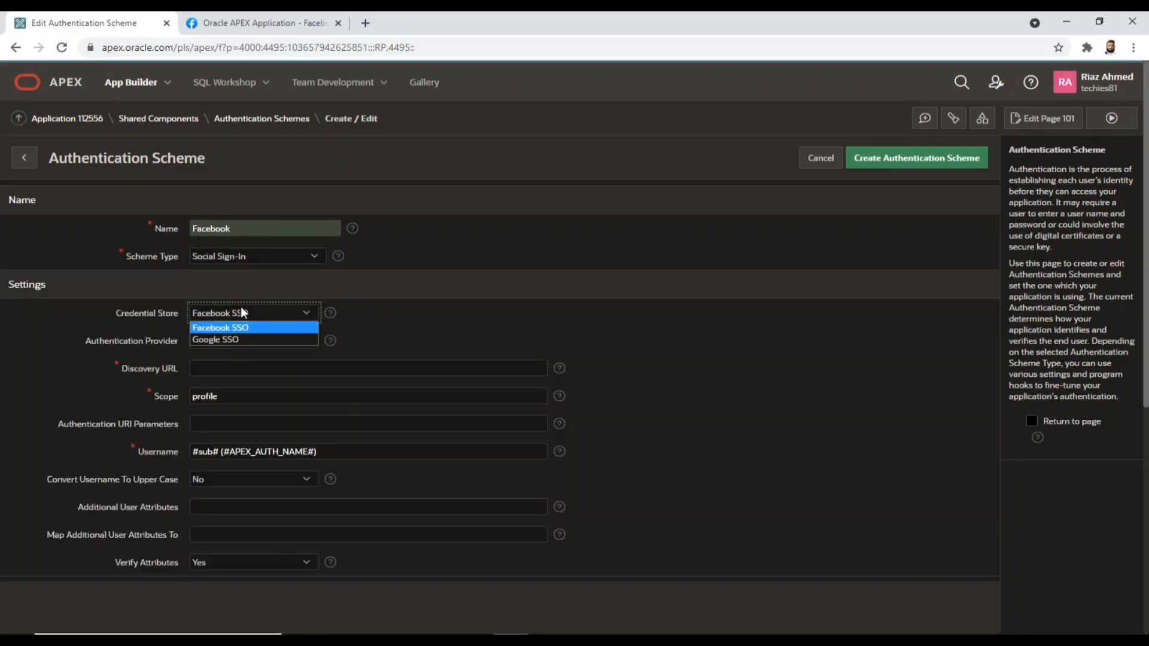
click(240, 326)
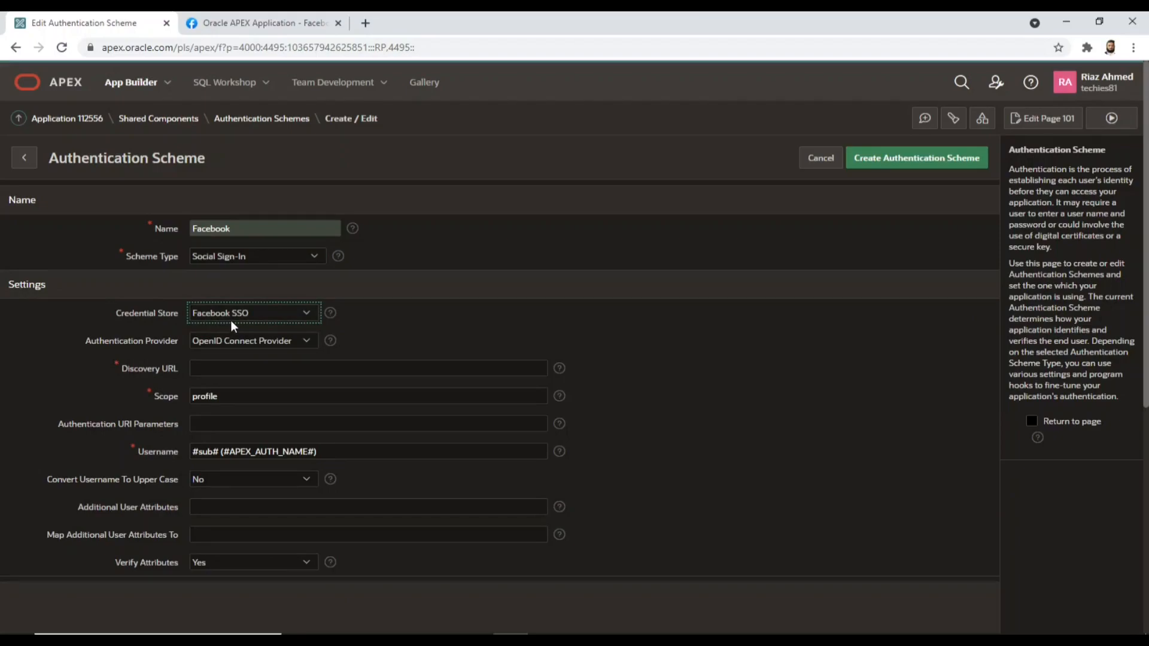
click(238, 341)
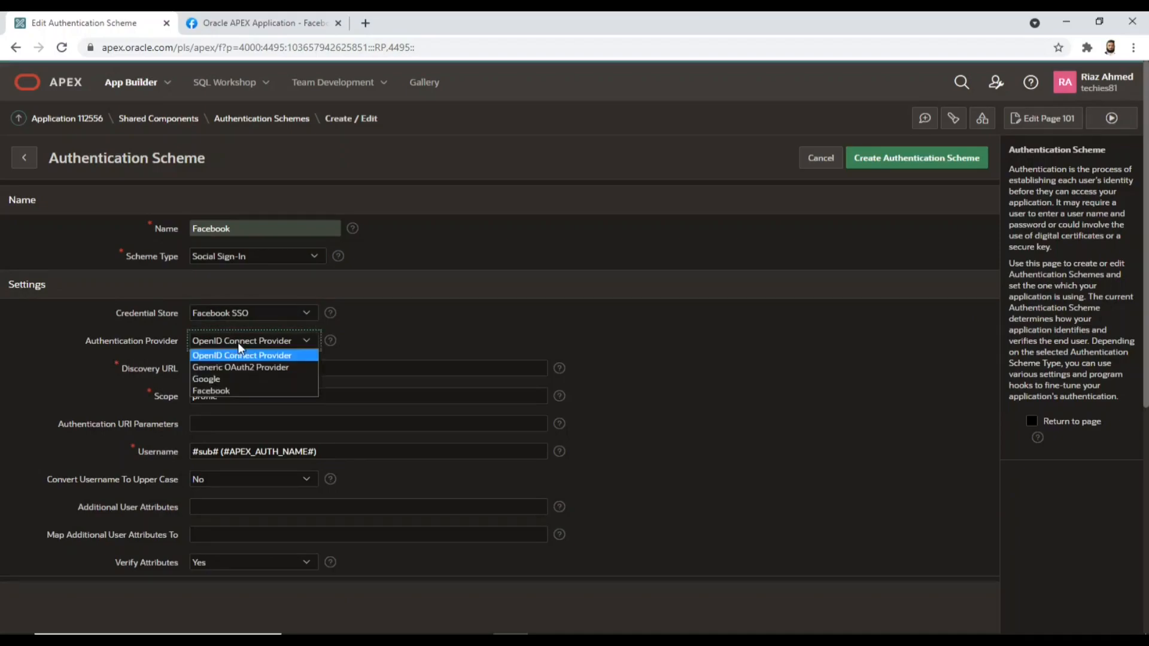
click(225, 390)
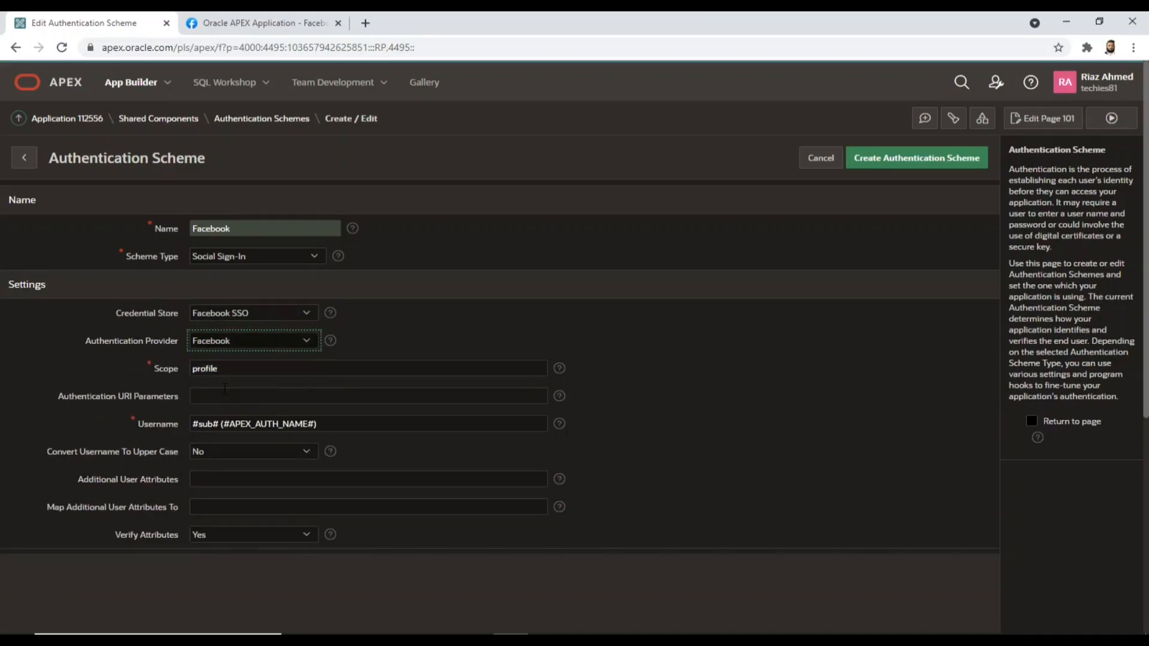
Set the scope to public_profile,email and the username attribute to email, and create the authentication scheme
drag(225, 371, 192, 370)
text(public_profile,email)
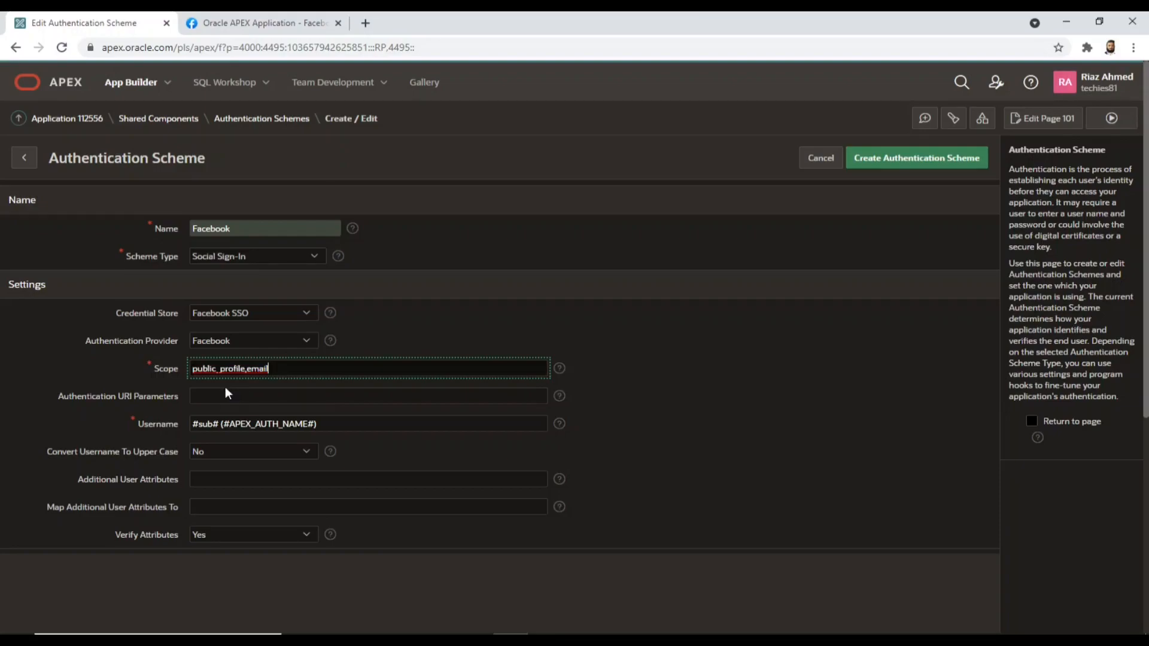
drag(329, 424, 194, 424)
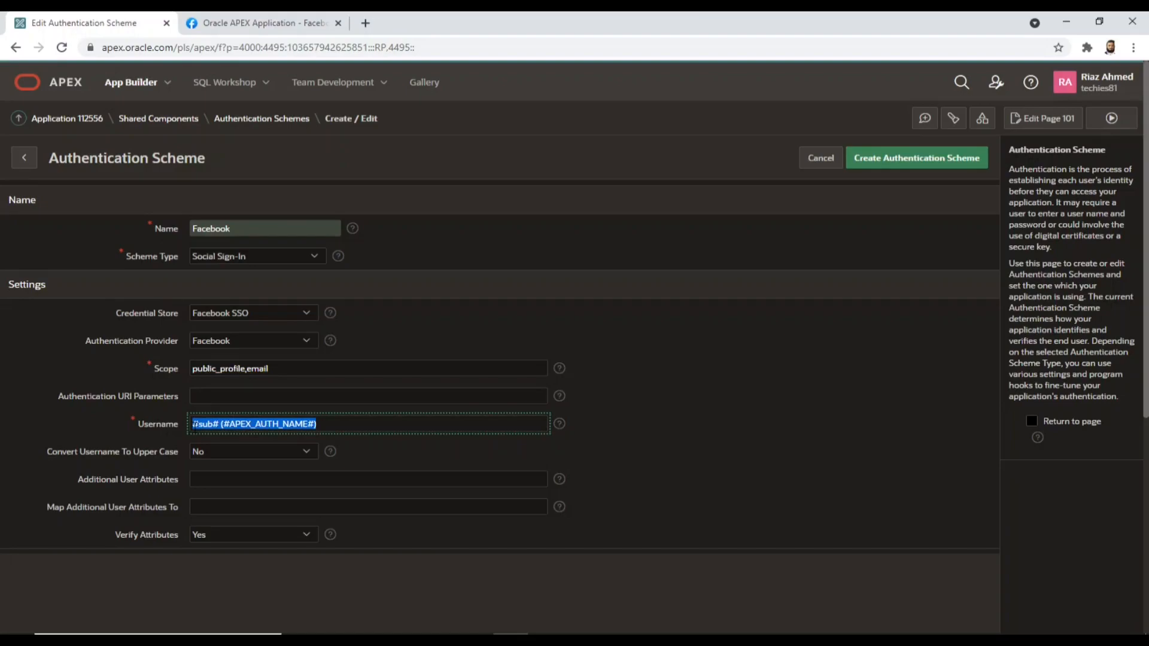
text(email)
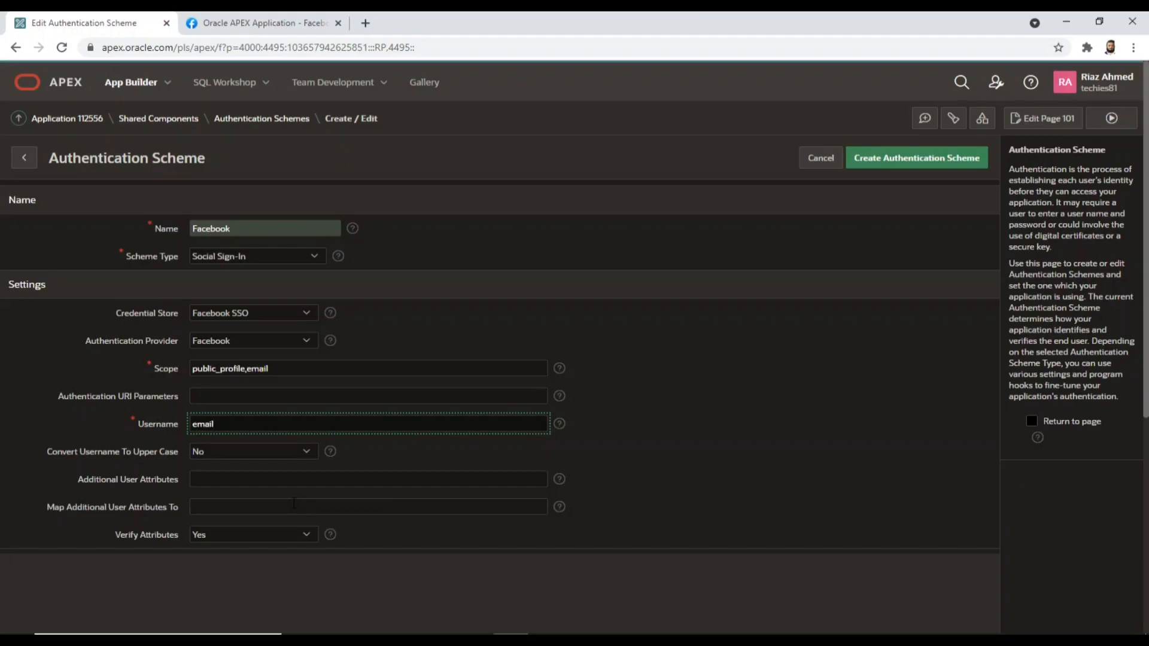
click(908, 160)
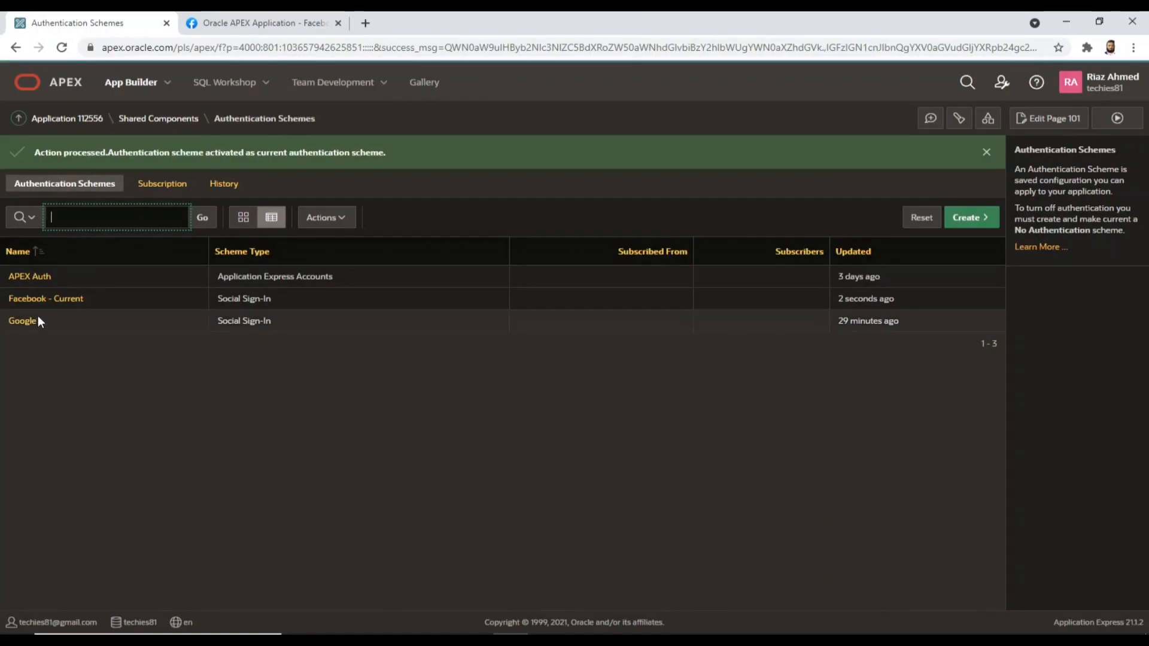
Make APEX Auth the application's current authentication scheme
click(31, 276)
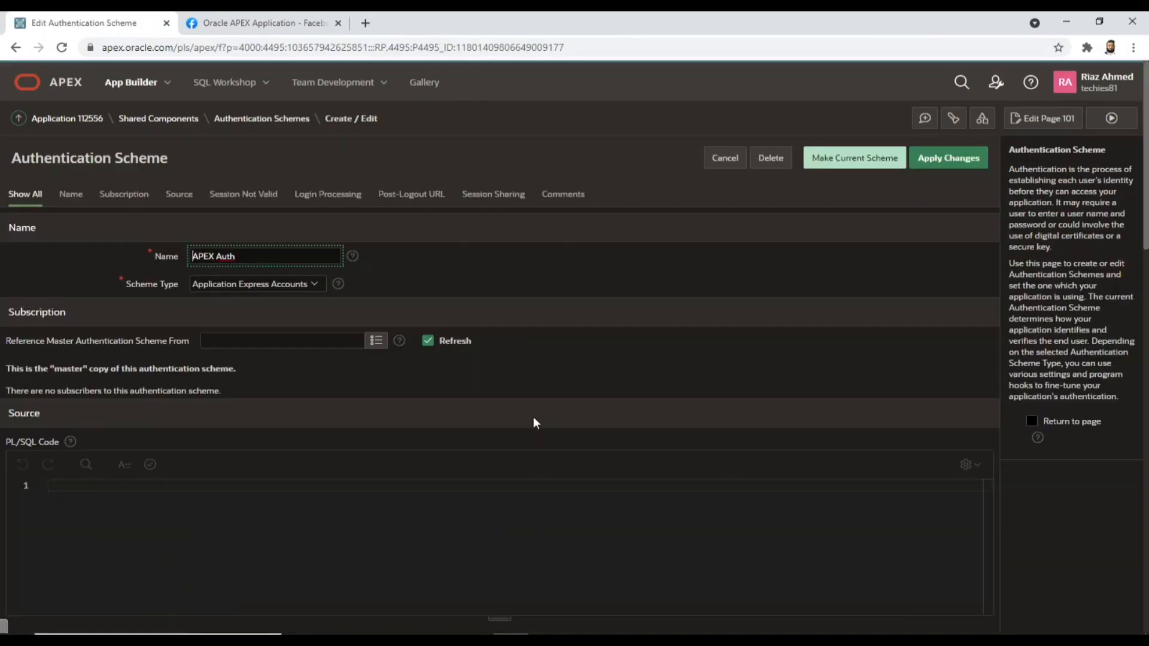
click(855, 158)
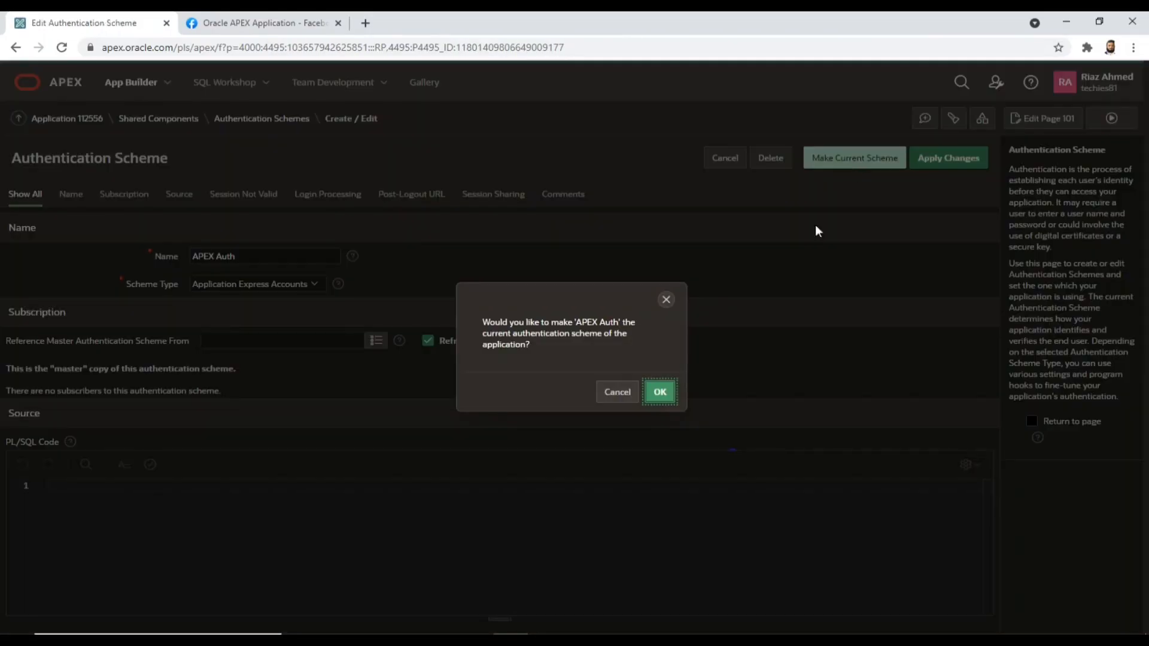
click(662, 393)
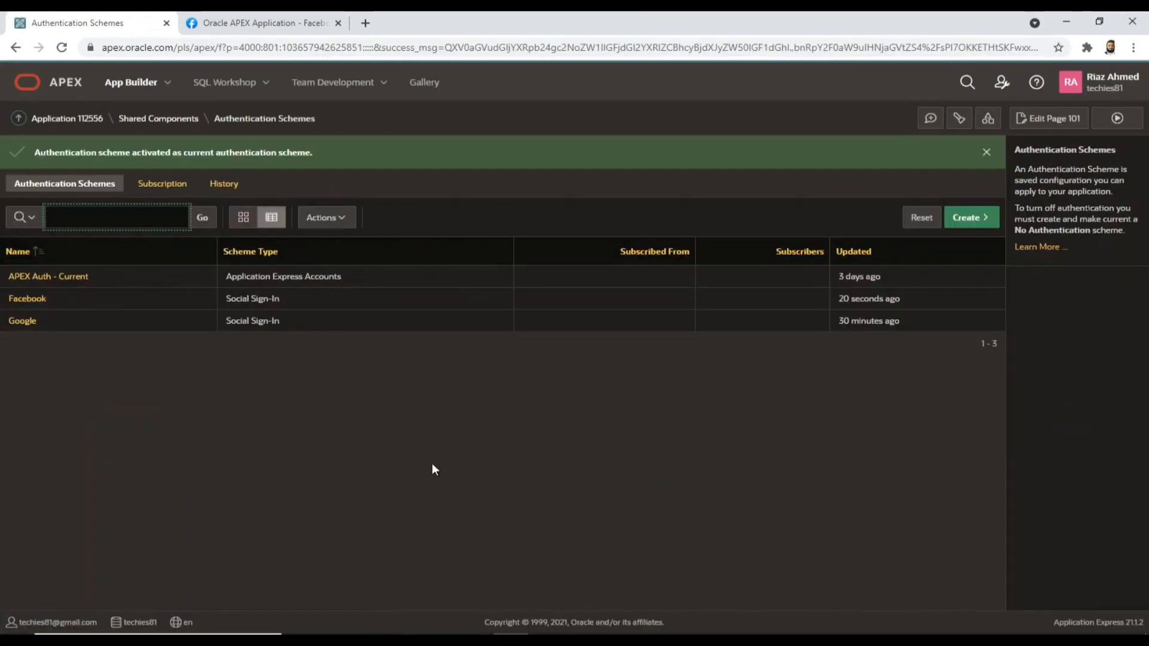
Enable Switch in Session in the Facebook authentication scheme's login processing settings and apply the changes
click(28, 299)
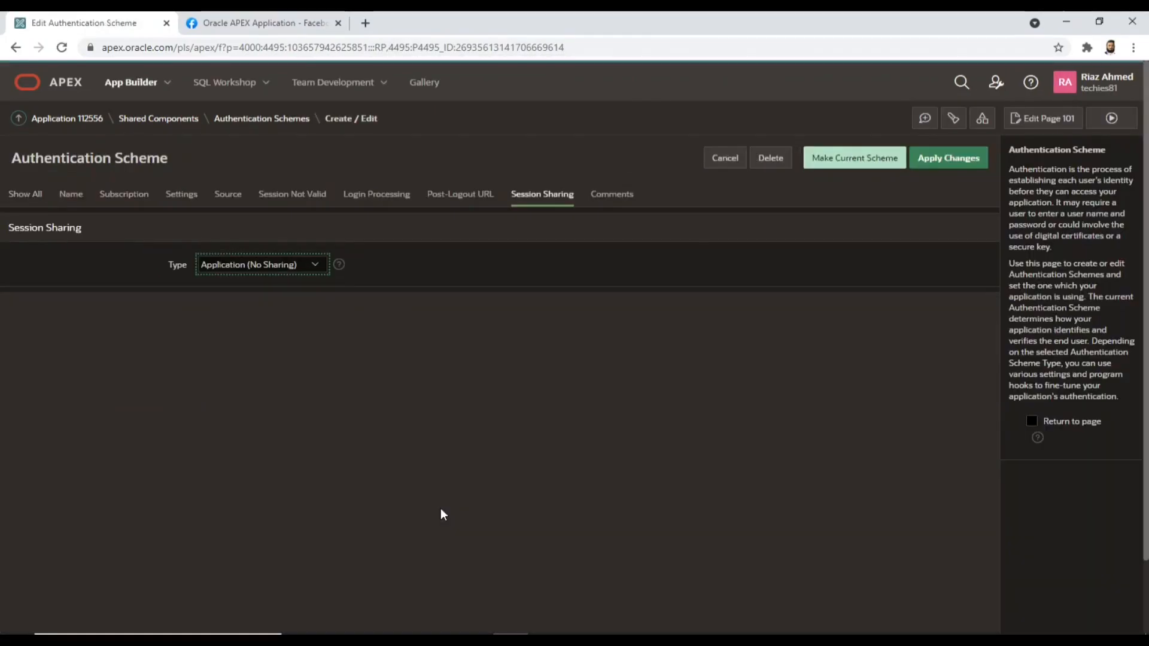
click(400, 198)
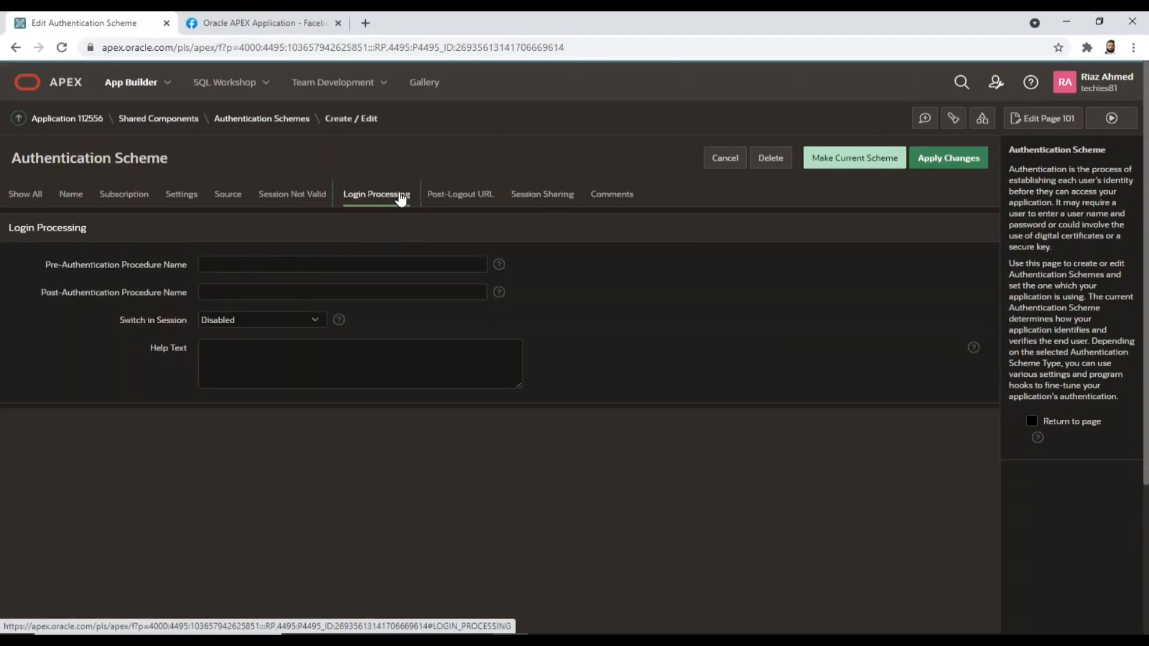
click(315, 320)
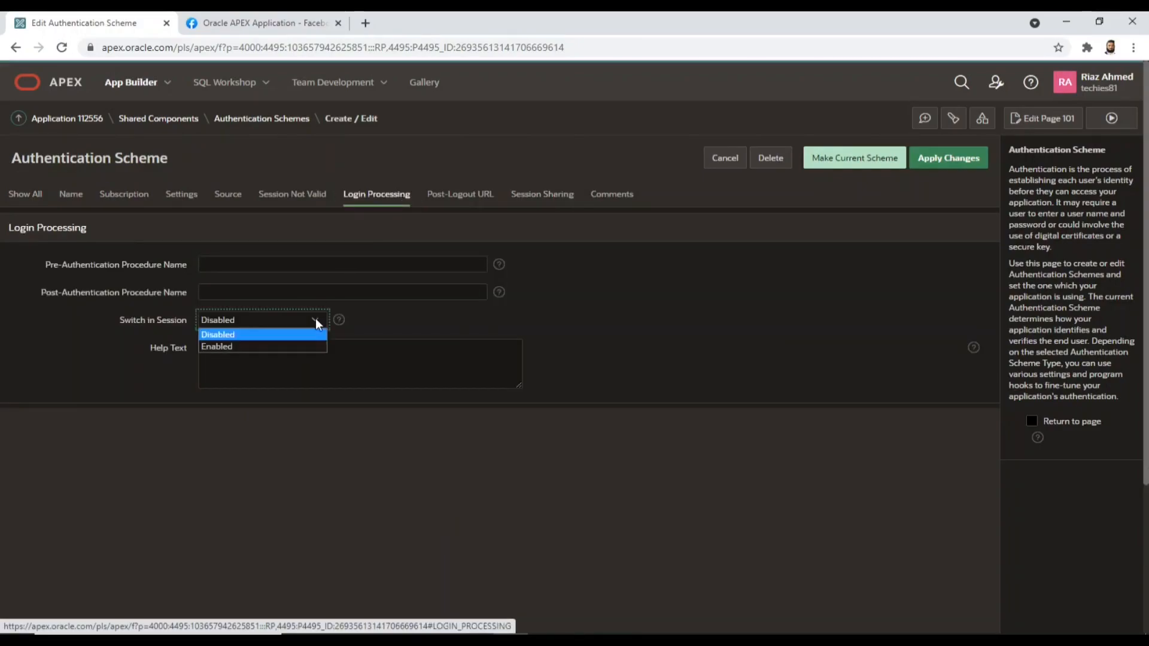
click(273, 346)
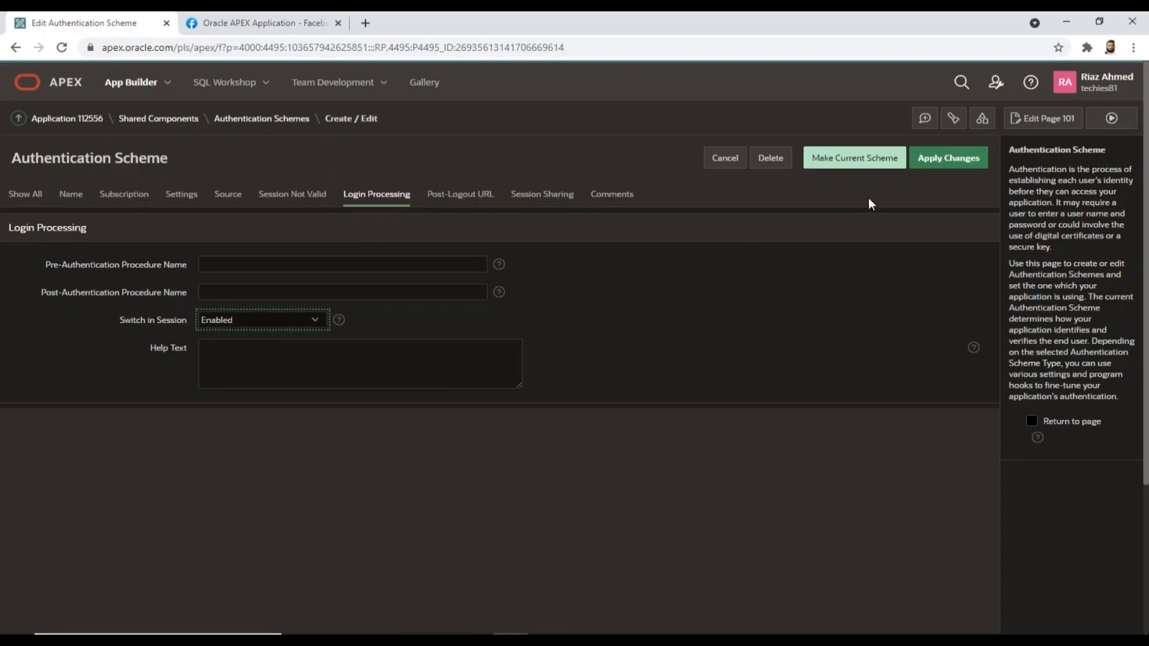
click(951, 159)
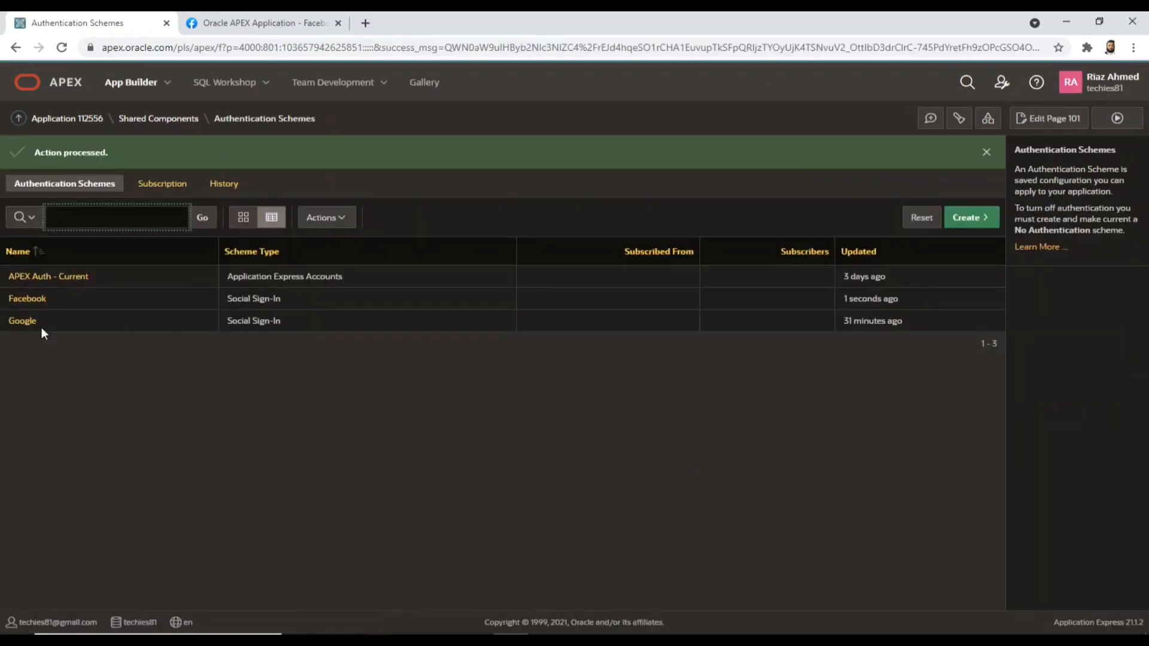
Check the Switch in Session setting of the Google authentication scheme and return to the list of schemes
click(27, 322)
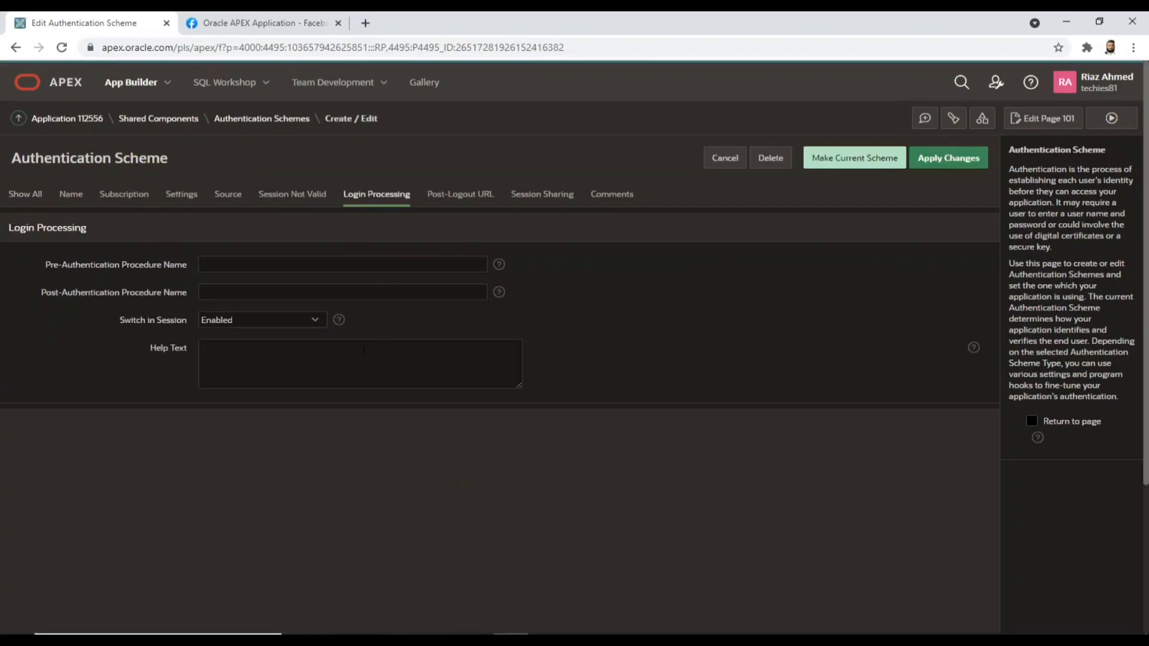
click(275, 322)
click(222, 322)
click(949, 158)
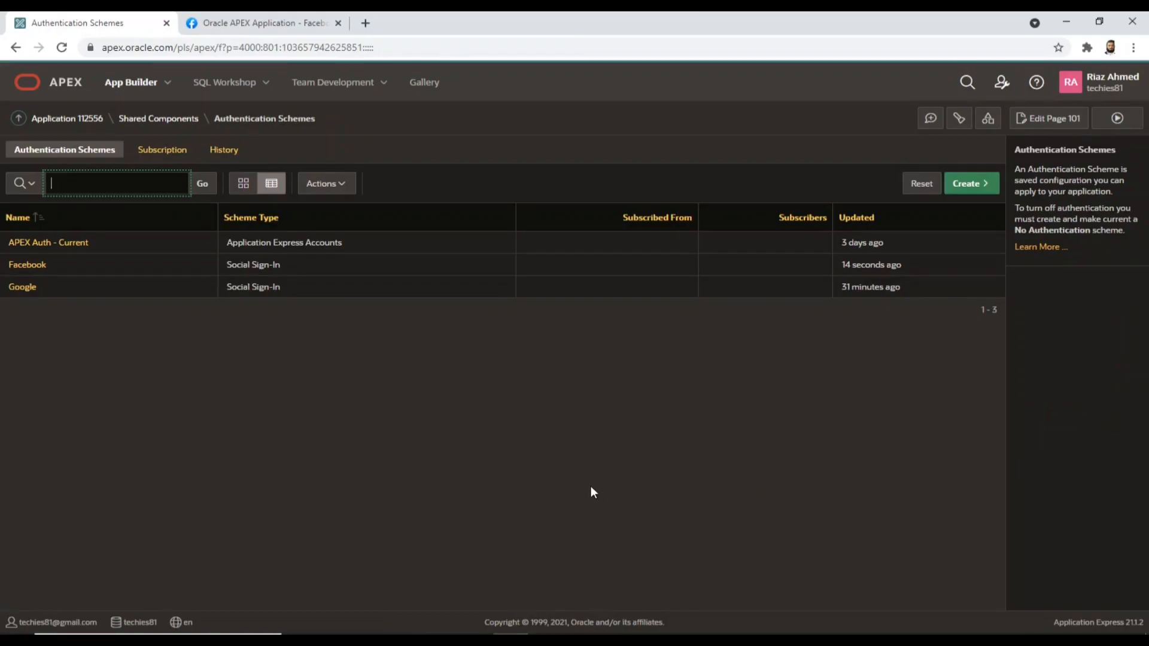
Return to the application's home page and open the Login page, page 101, in Page Designer
click(84, 125)
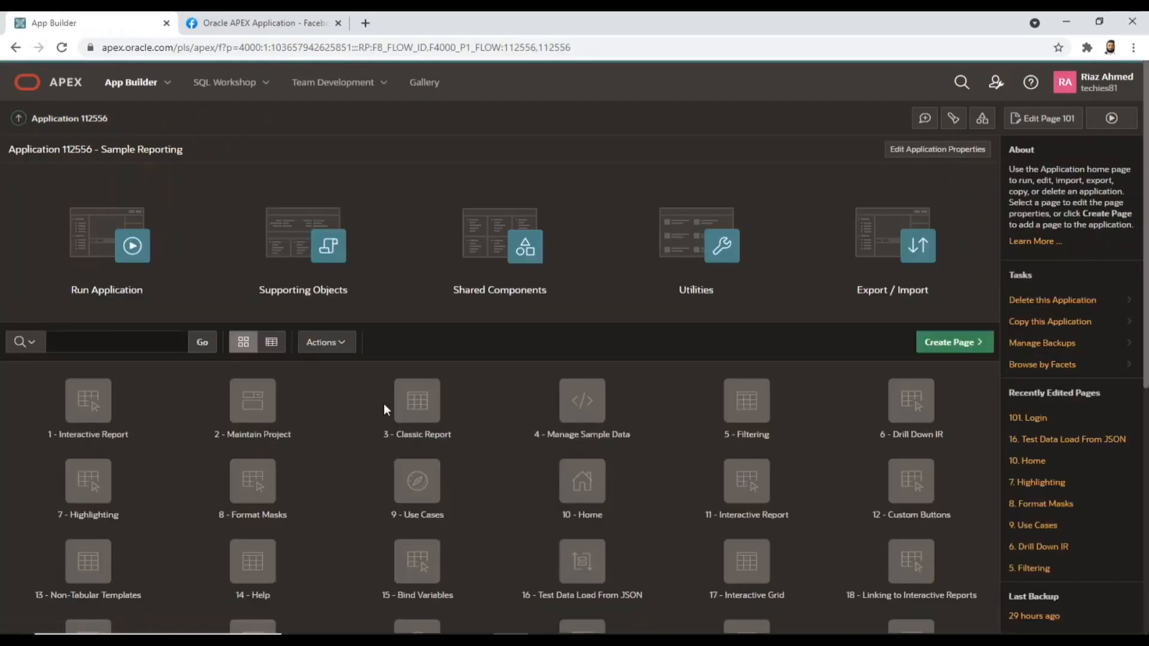
scroll(383, 403, down, 7)
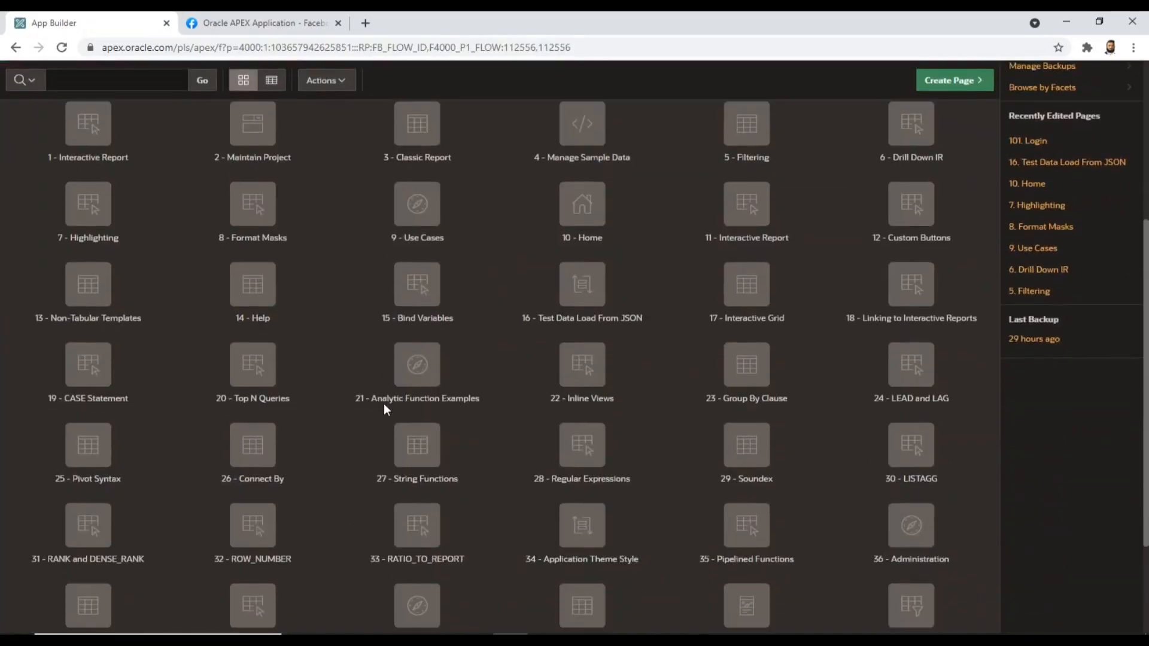
click(100, 545)
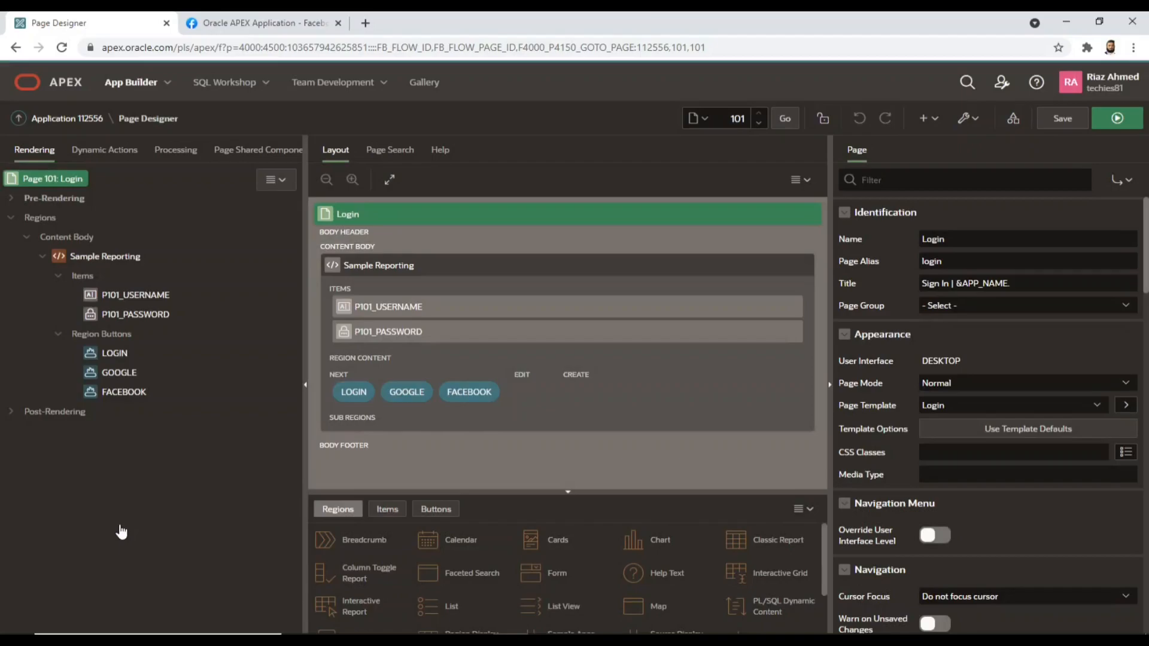
Examine the GOOGLE and FACEBOOK region buttons, checking the GOOGLE button's name, label, template and icon
click(117, 376)
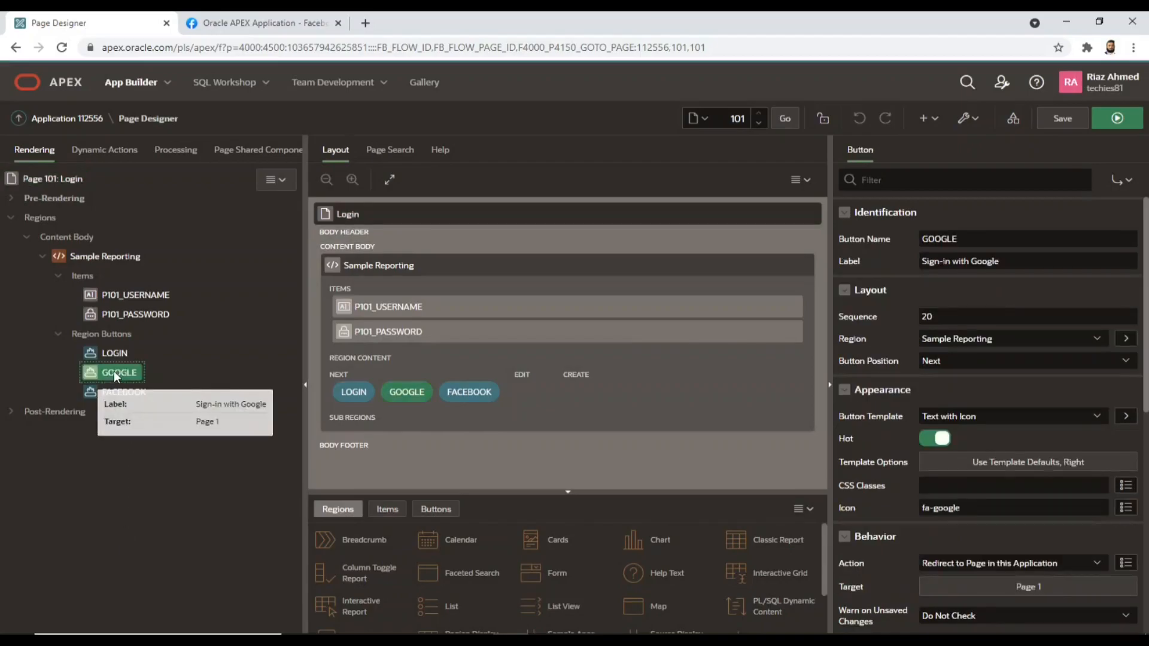
click(93, 398)
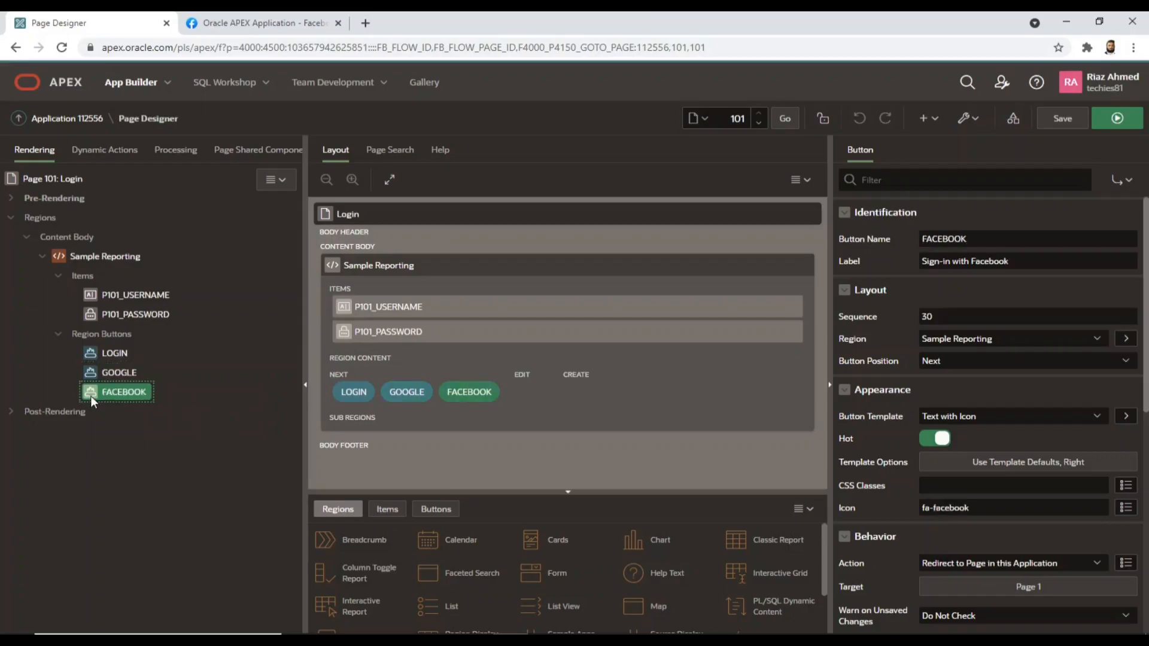
click(94, 373)
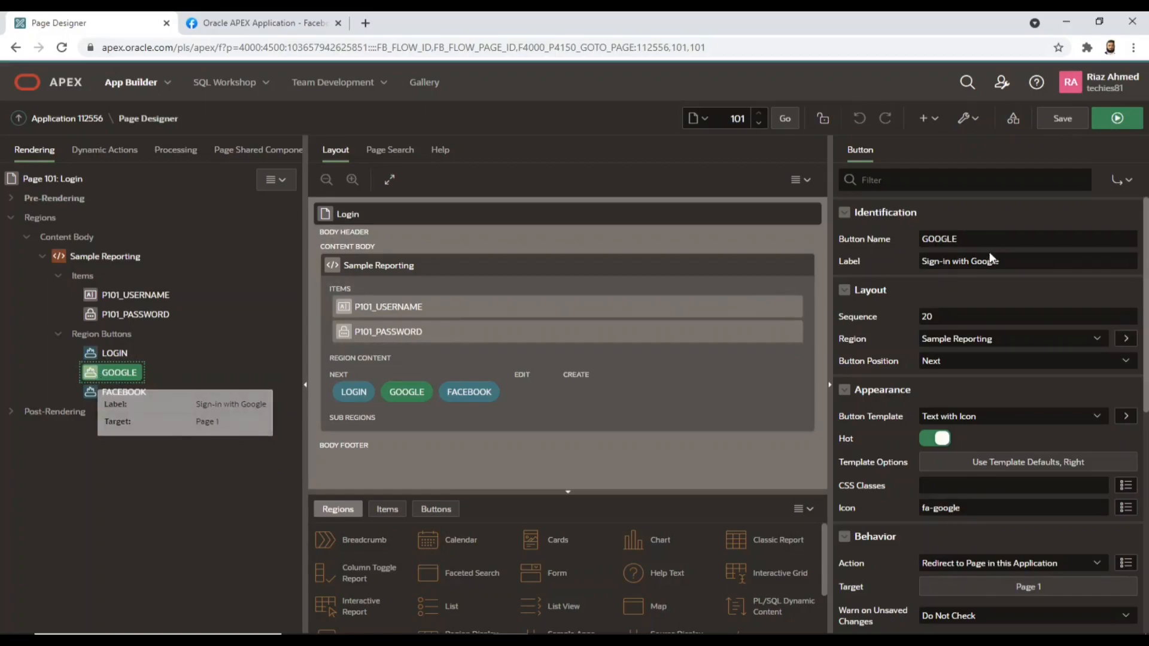
drag(966, 240, 923, 238)
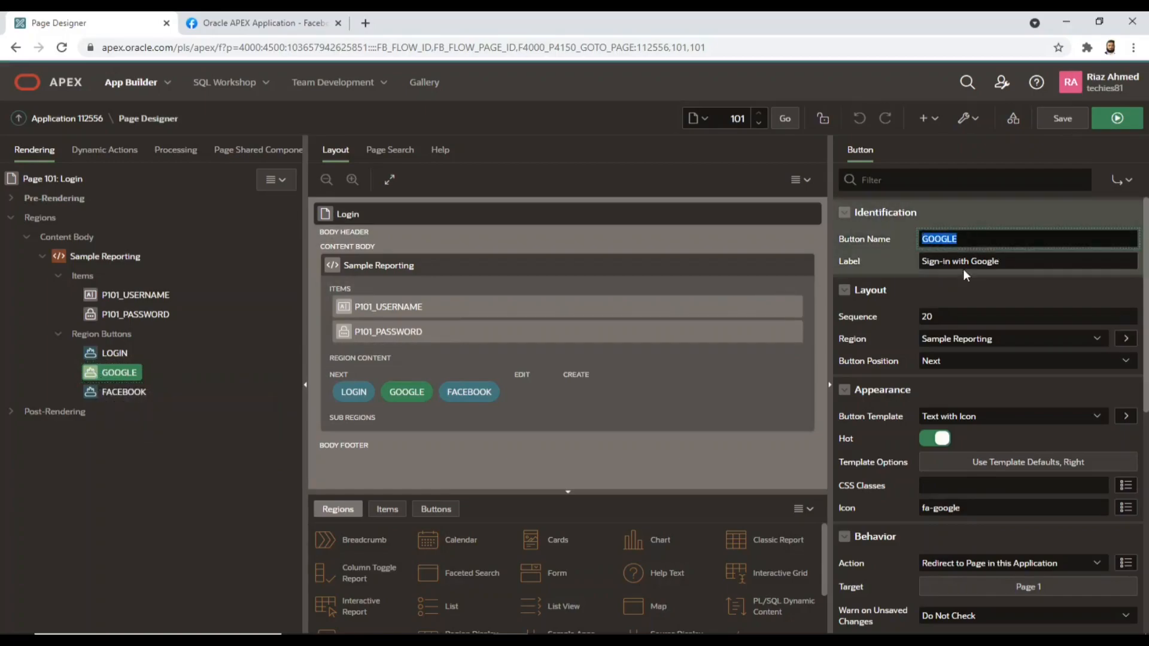
drag(1005, 263, 922, 276)
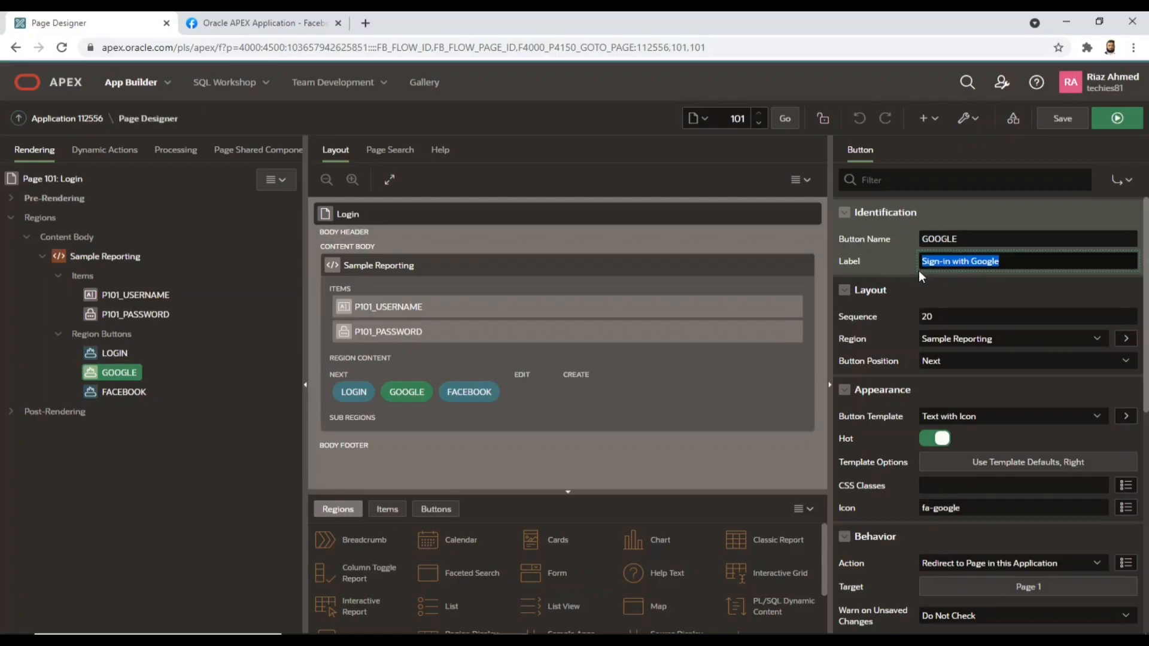
click(997, 417)
click(990, 416)
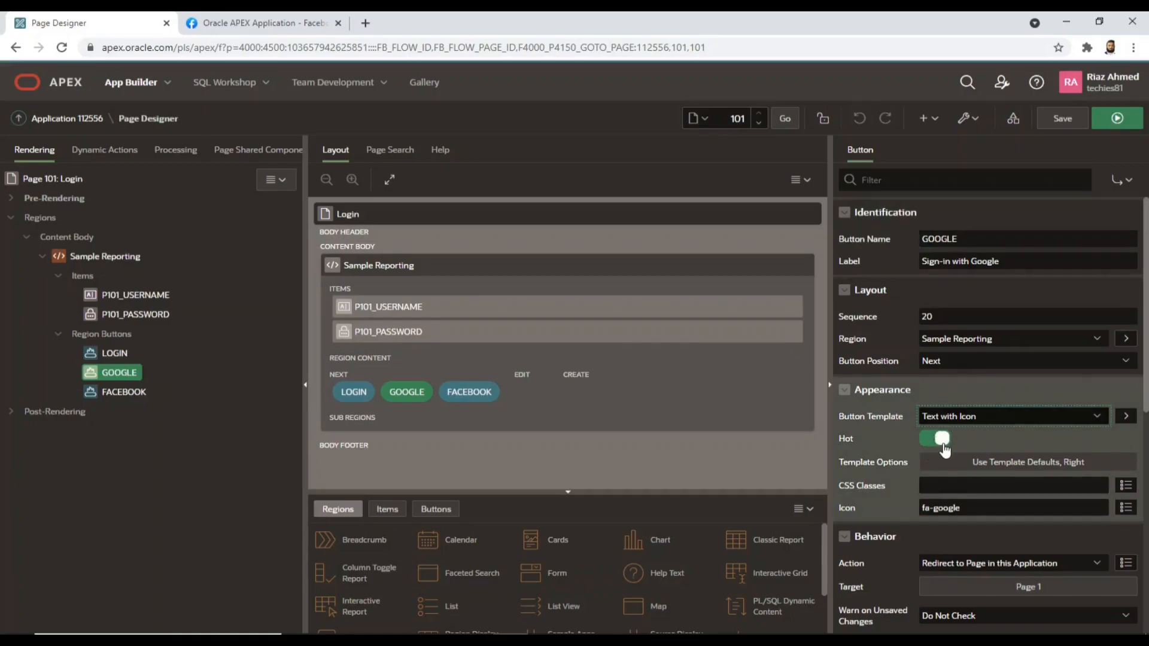
drag(966, 513, 922, 508)
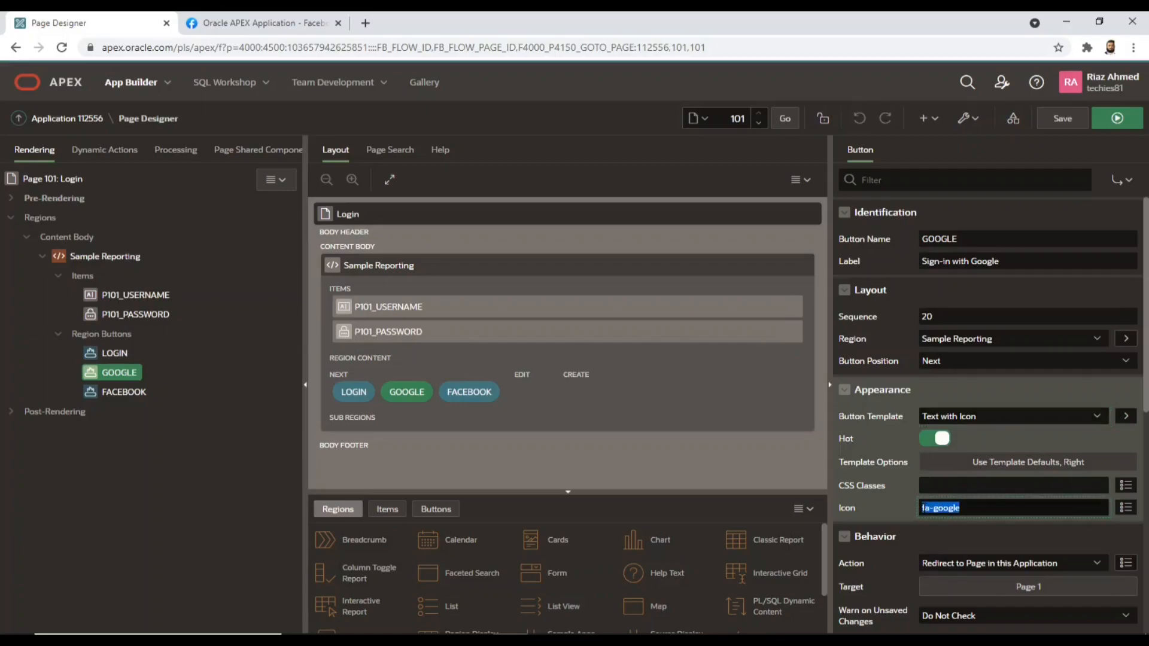
Check the GOOGLE button's behavior action and the page and request settings of its link target, leaving them unchanged
scroll(1026, 505, down, 3)
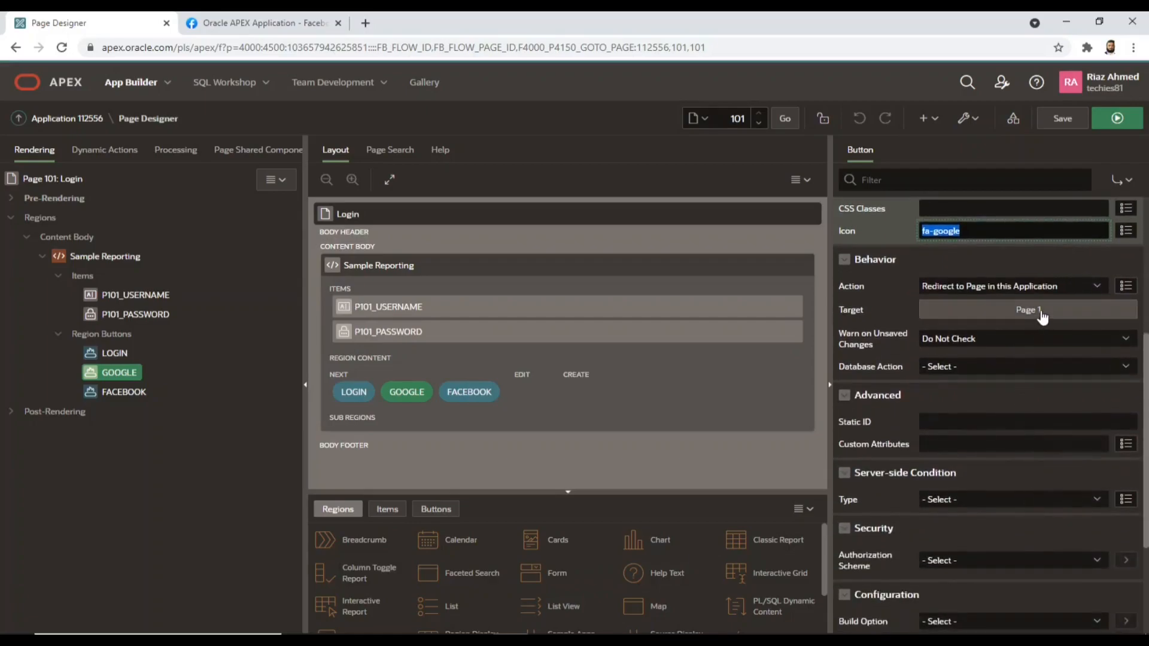
click(973, 284)
click(973, 285)
click(1033, 310)
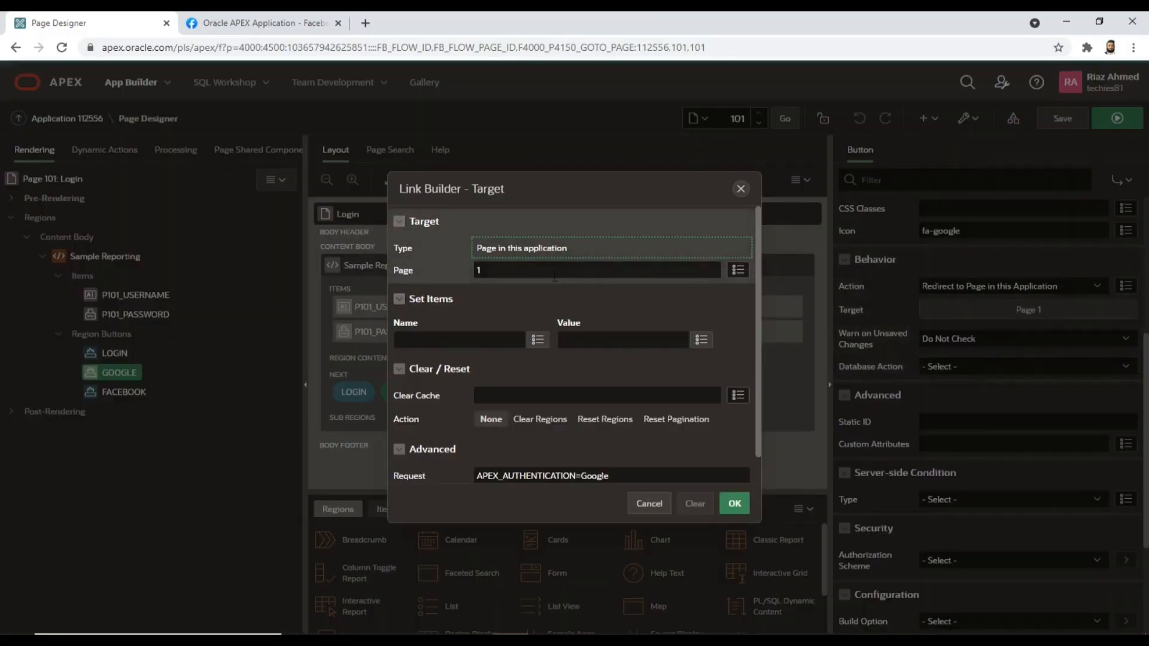
key(Tab)
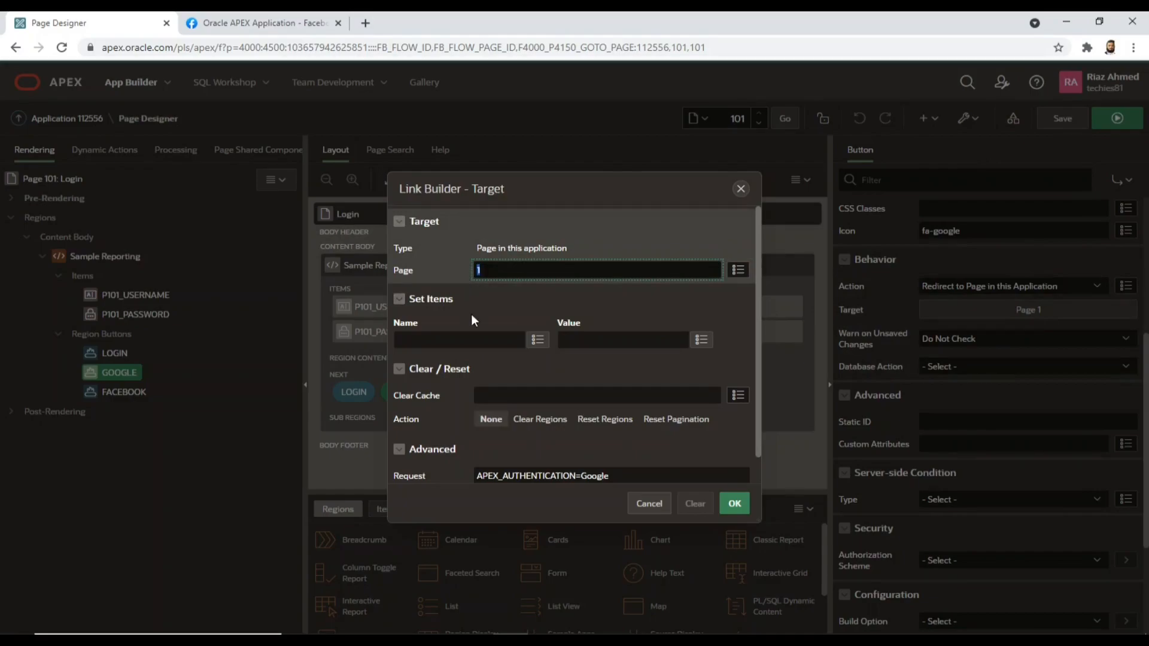
scroll(670, 441, down, 1)
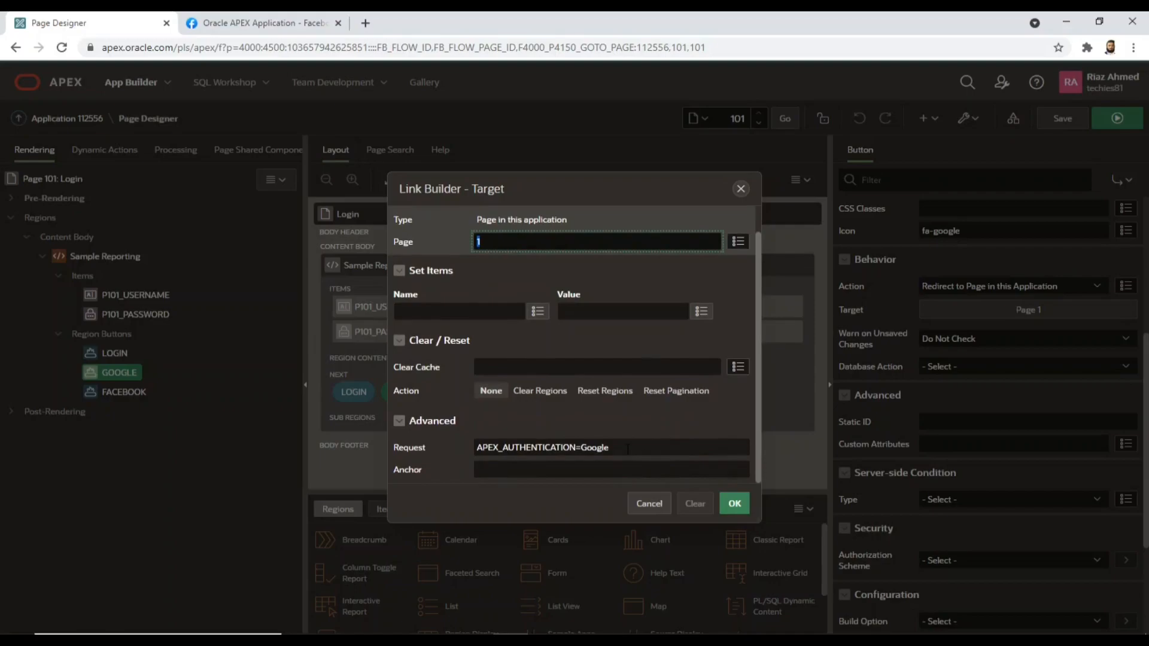
drag(627, 449, 440, 446)
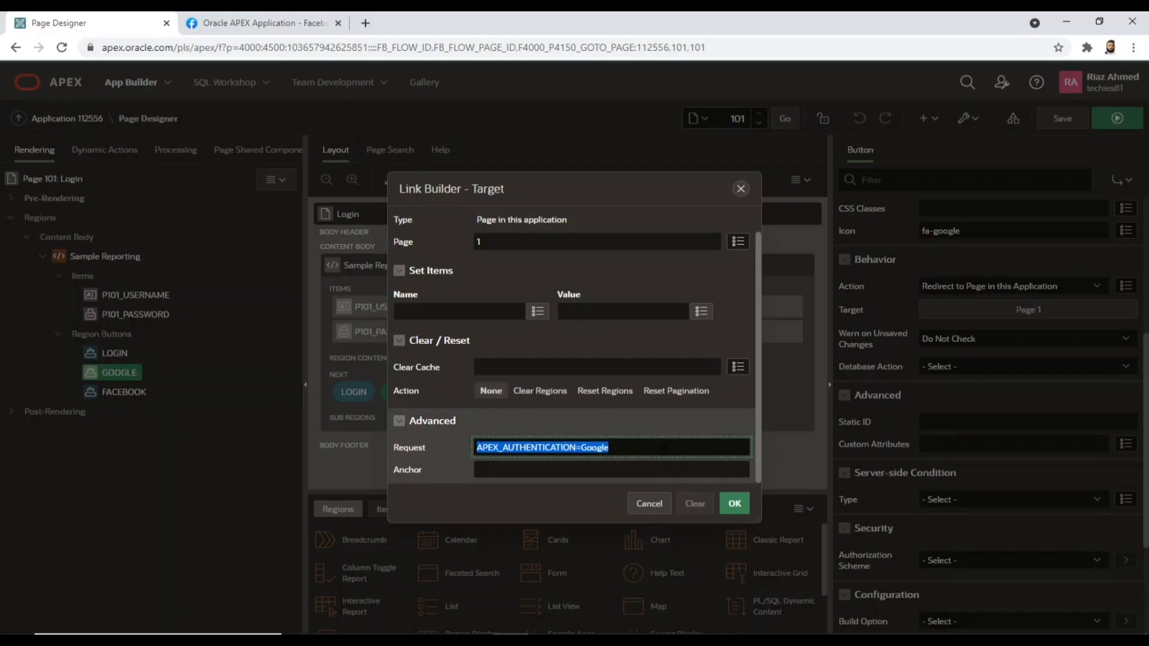
click(664, 447)
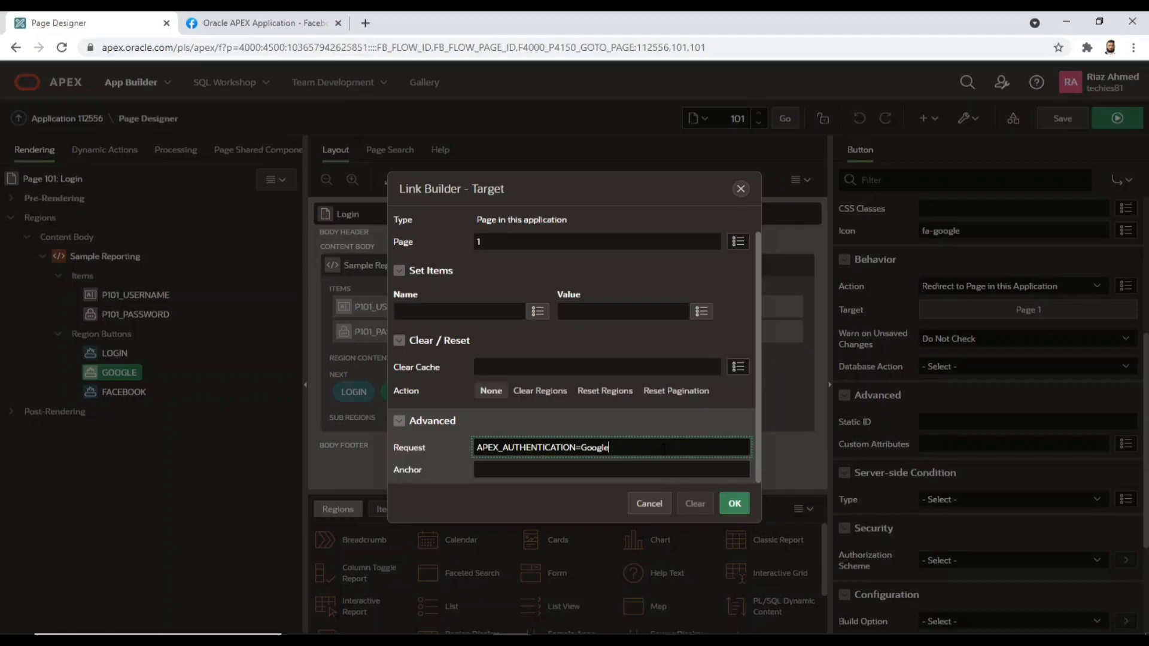
click(650, 504)
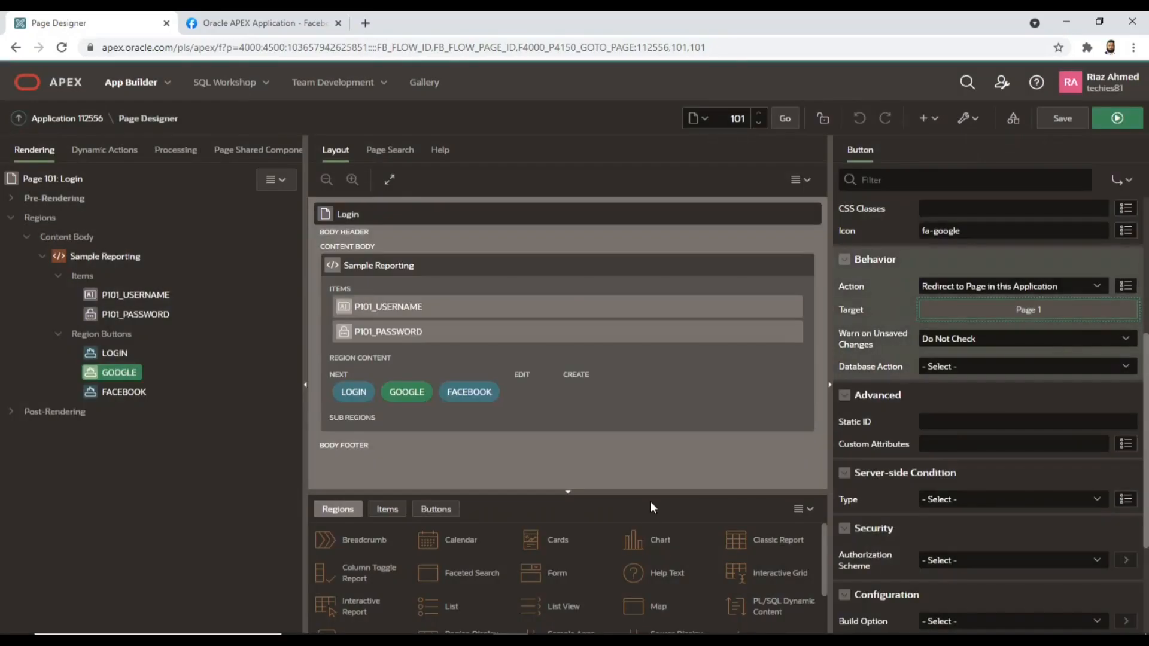
Examine the FACEBOOK button's name, label, position, button template and icon
click(121, 393)
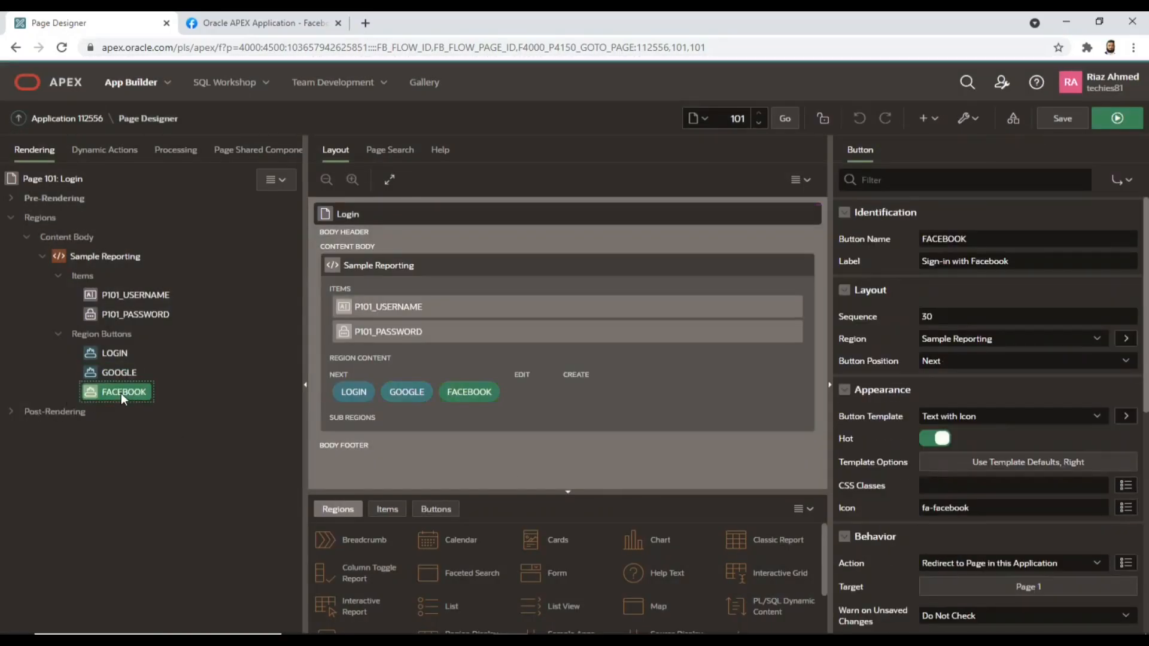
drag(971, 239, 920, 247)
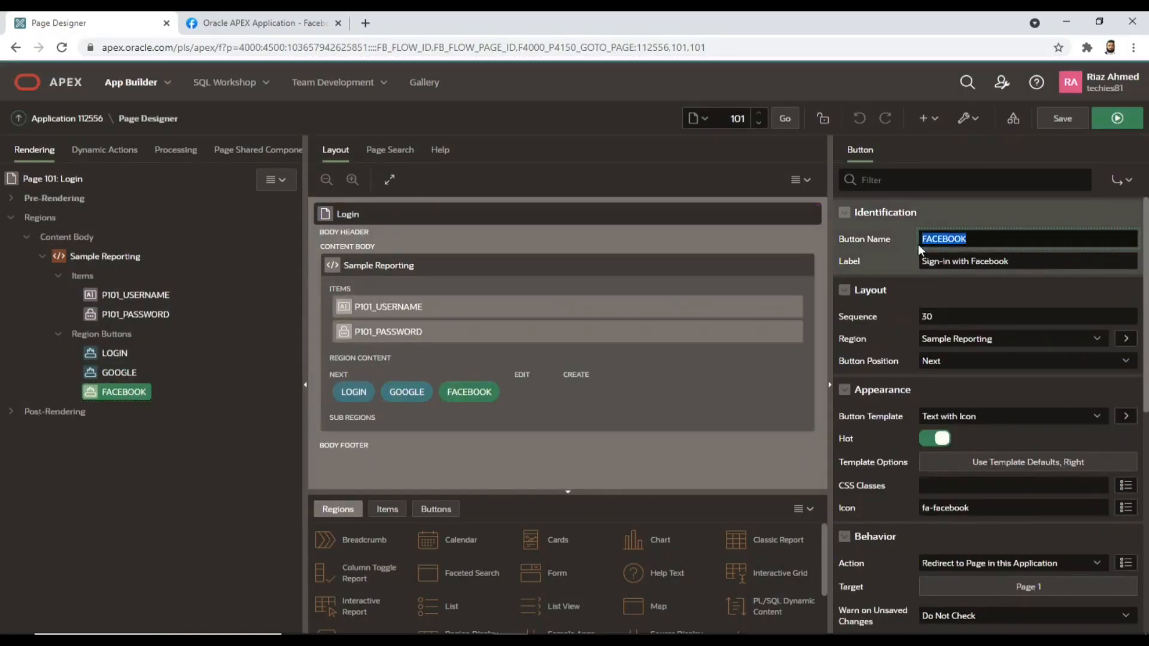
drag(1014, 261, 922, 261)
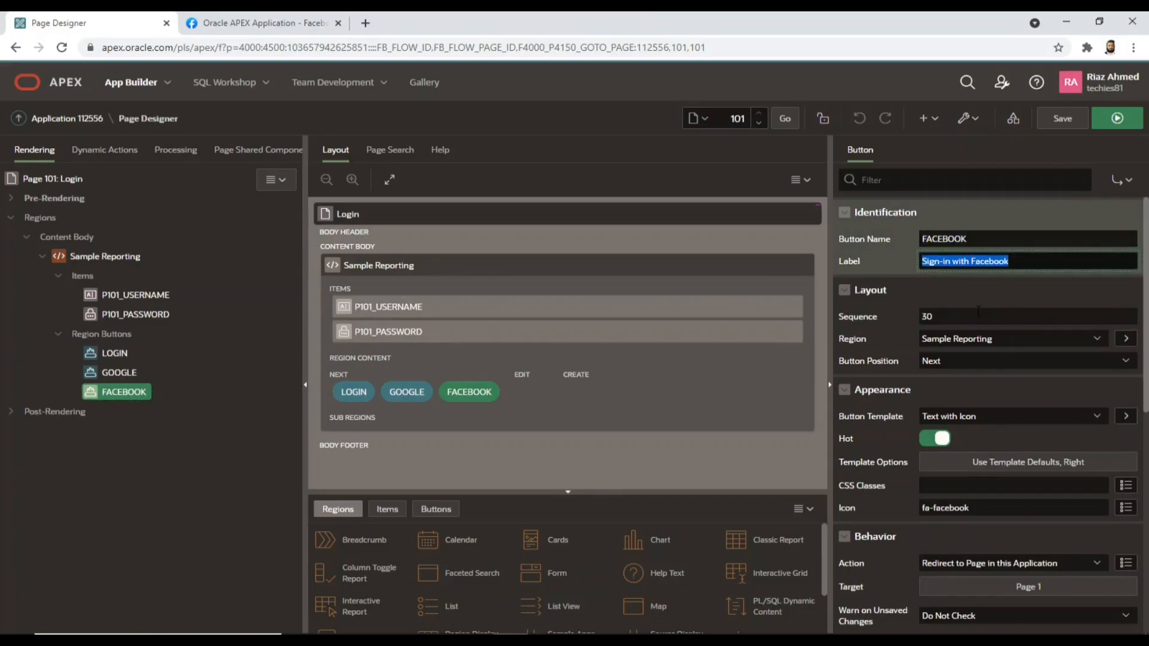
click(972, 358)
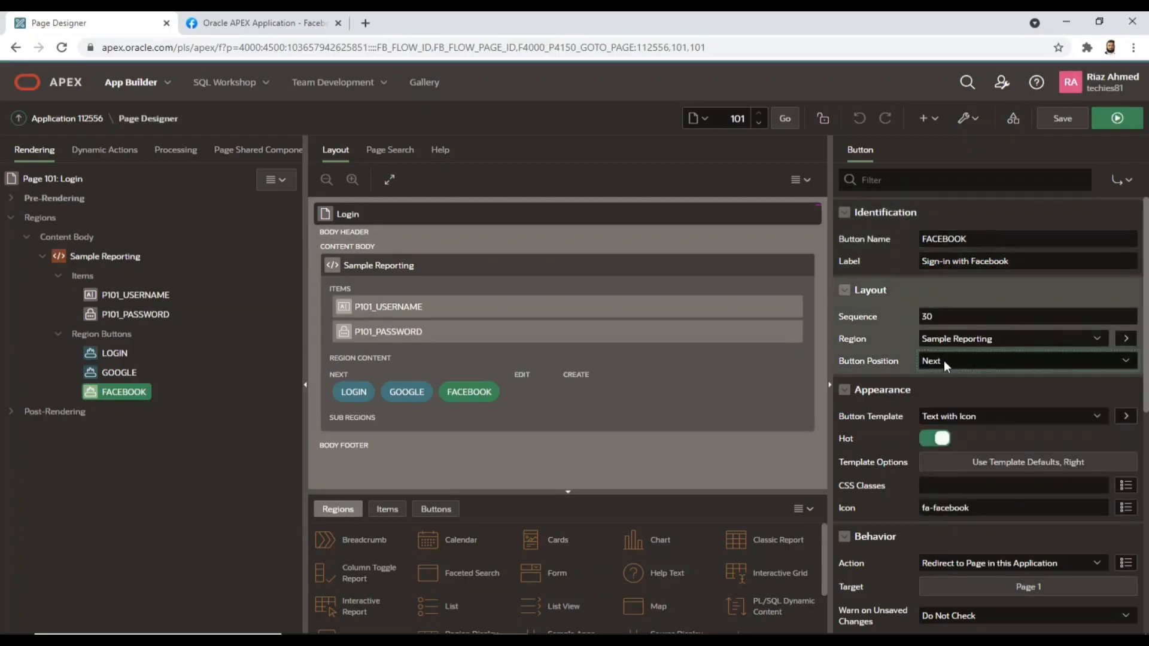
click(952, 417)
click(953, 418)
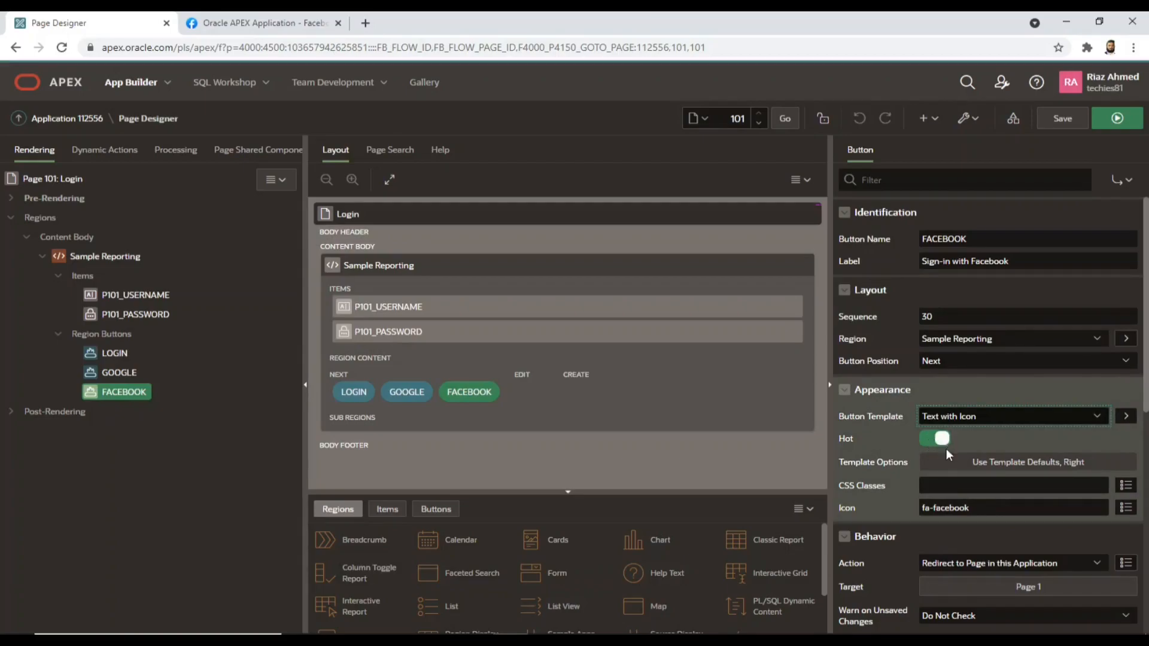
drag(974, 512, 922, 516)
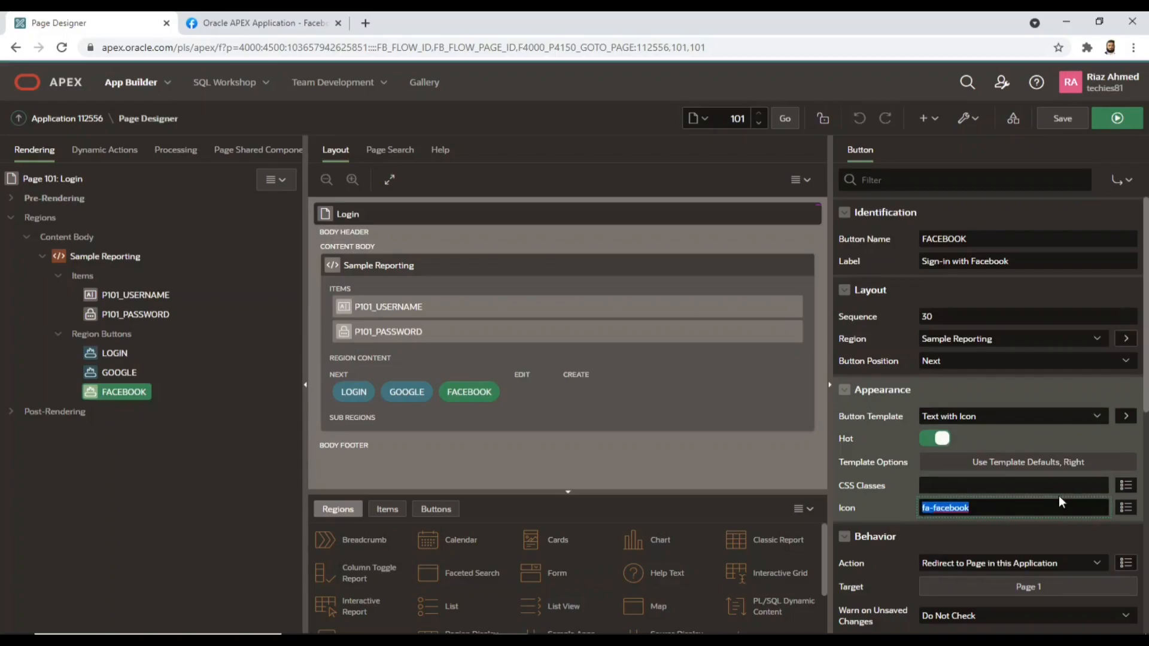
Check the request value in the FACEBOOK button's link target and close the target settings without changes
scroll(1060, 501, down, 5)
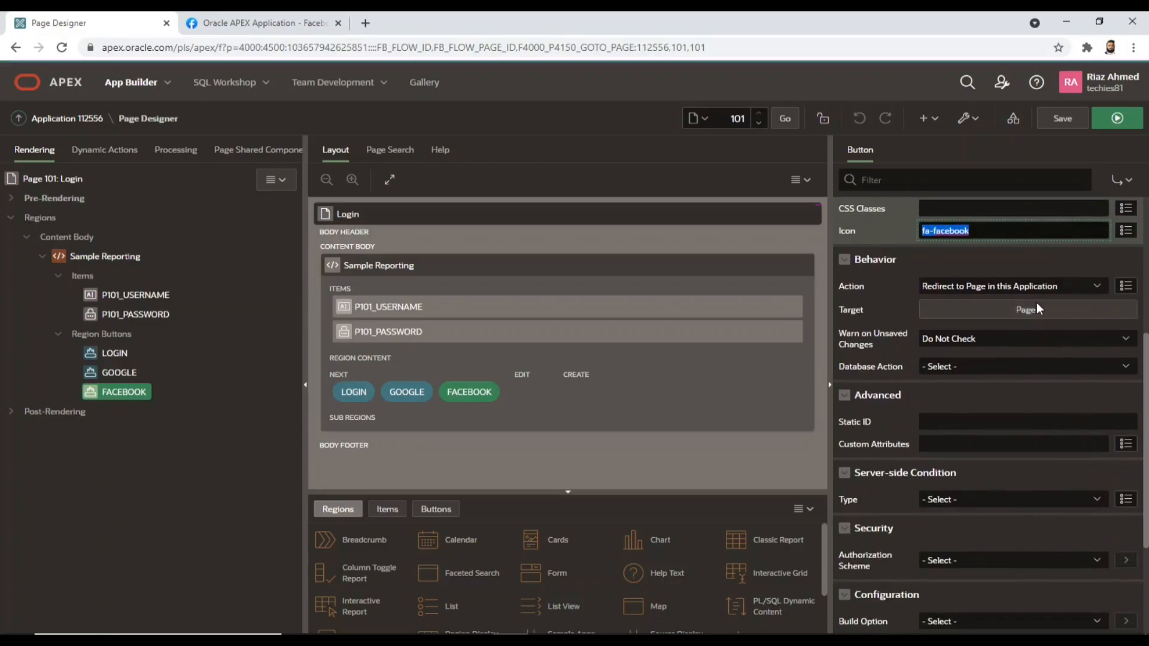
click(1037, 311)
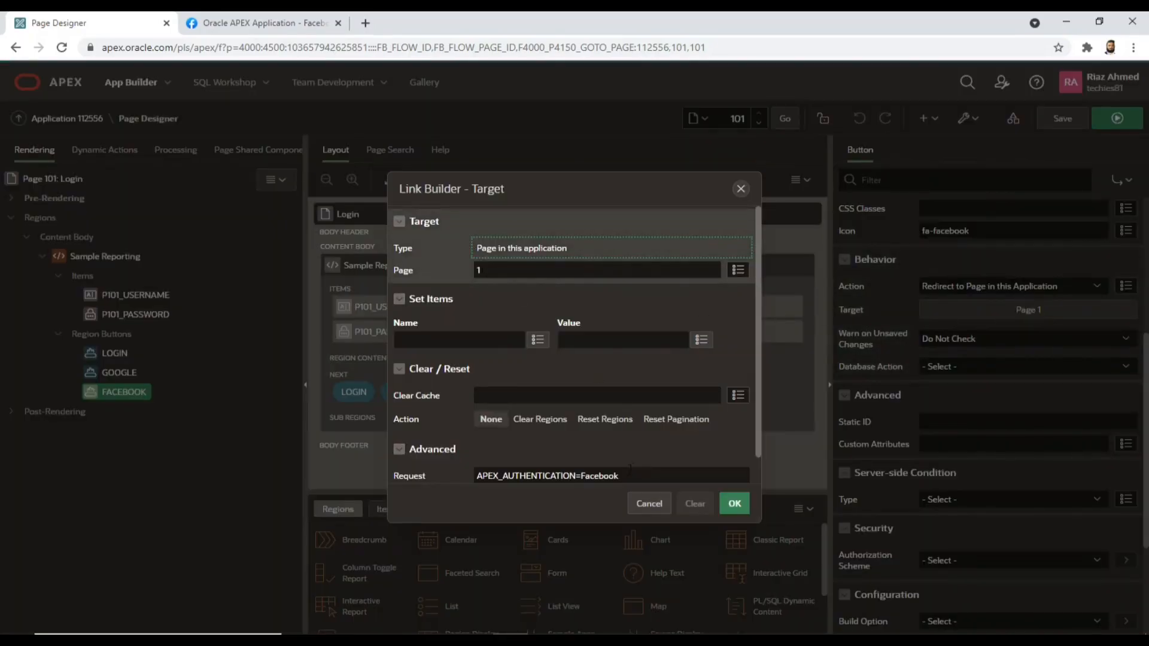
drag(623, 475, 472, 468)
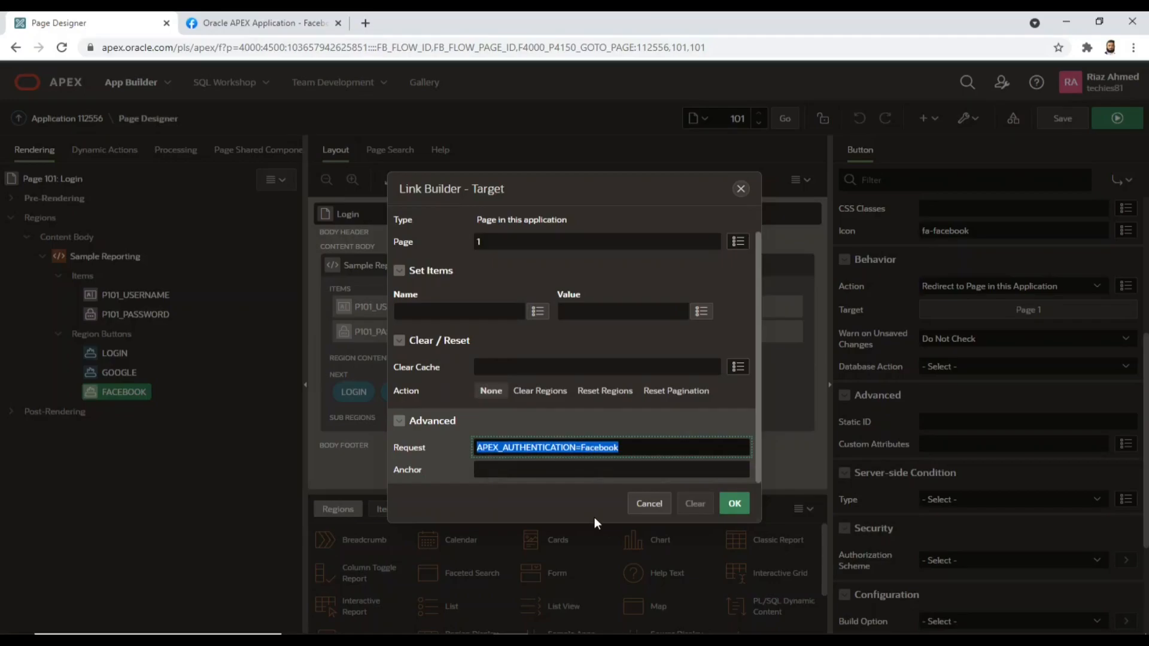
click(648, 507)
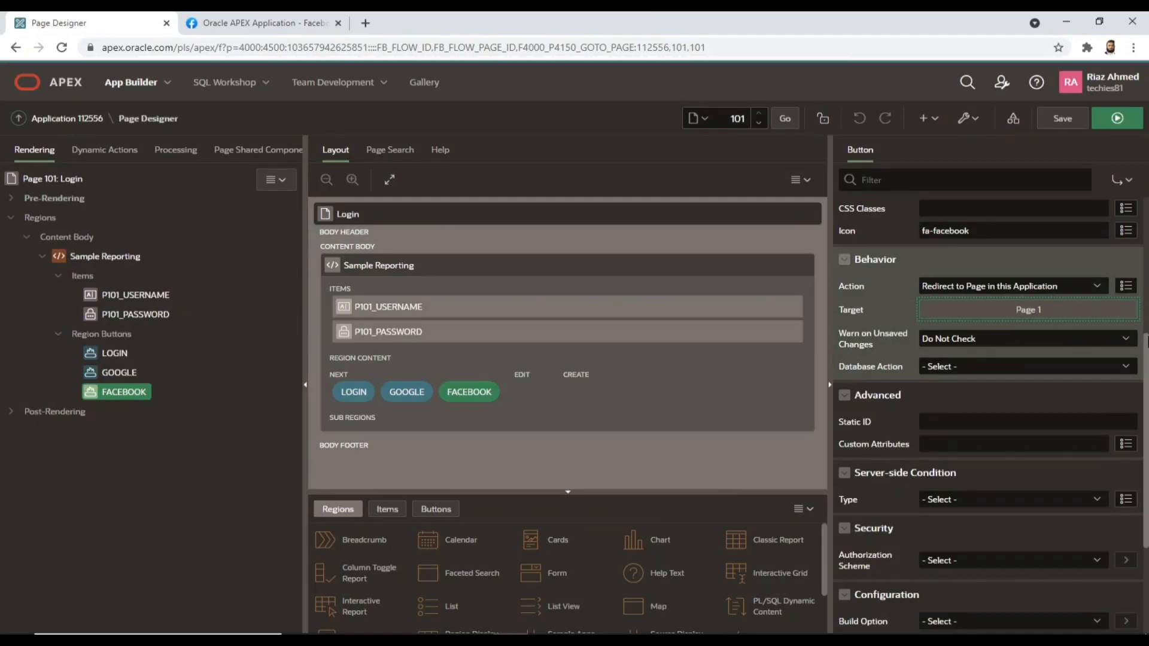
Switch to the Facebook for Developers site and log out of the Facebook account
click(1122, 125)
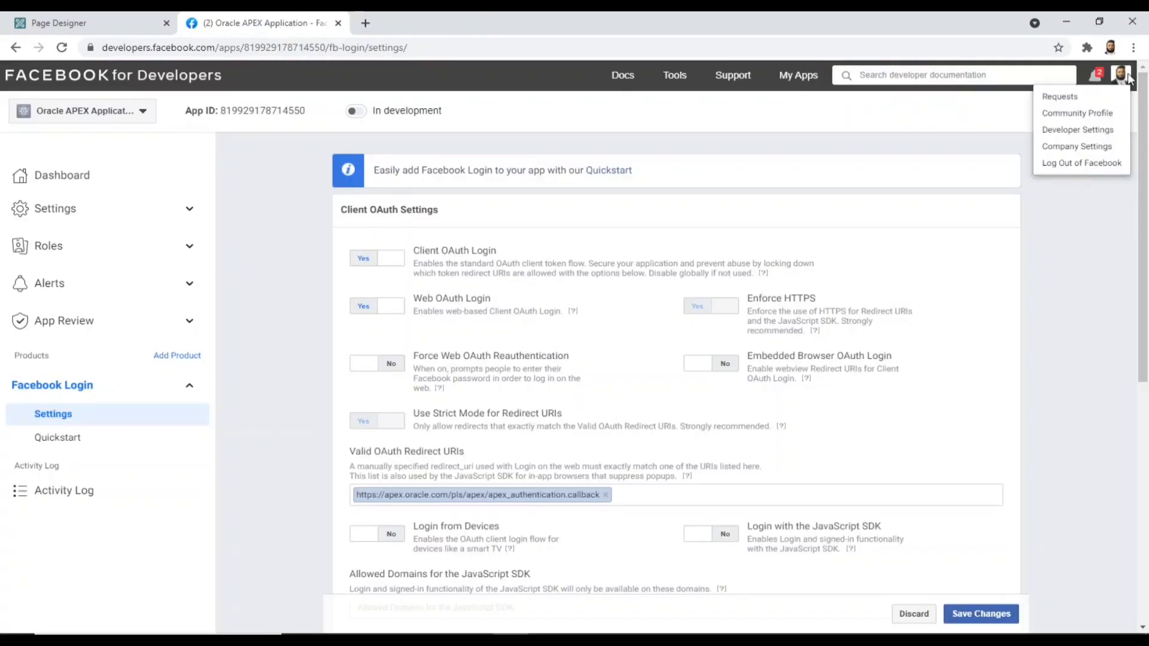
click(1129, 79)
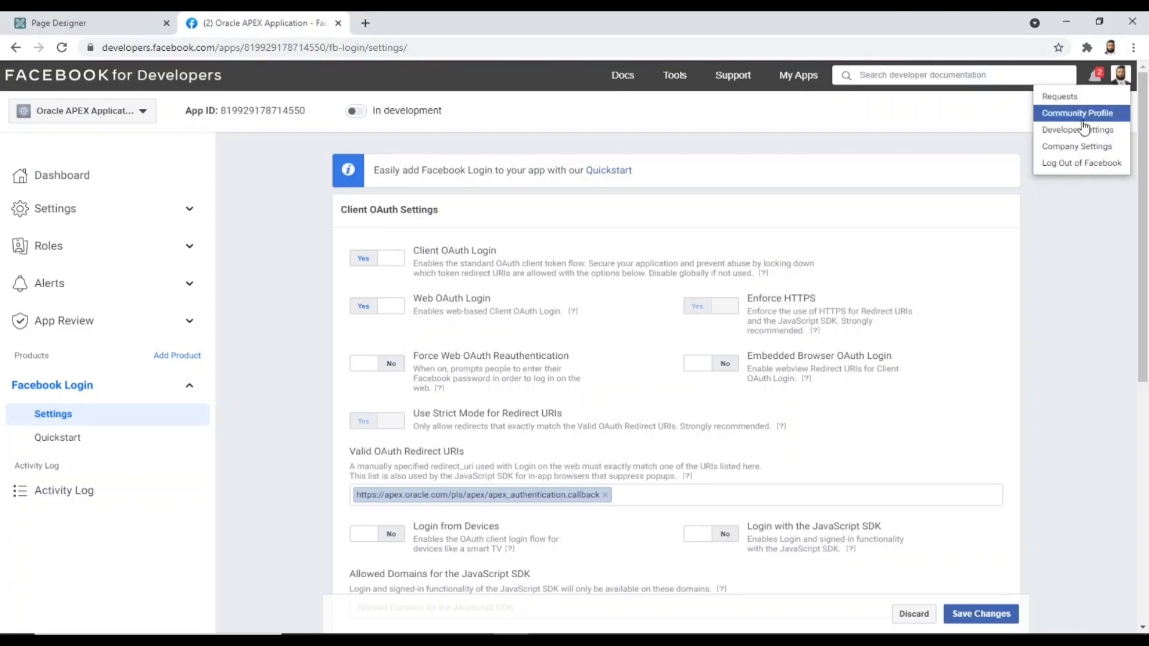
click(1078, 162)
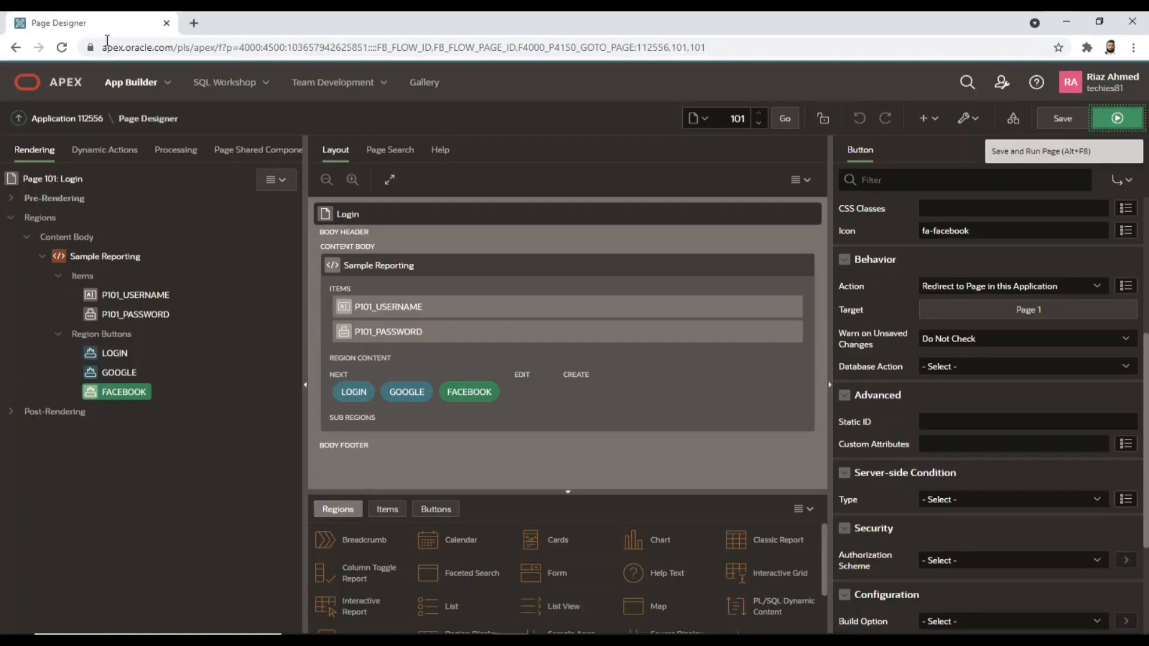
Run the login page, test signing in with Facebook by entering the account password, and sign out of the application
click(1104, 125)
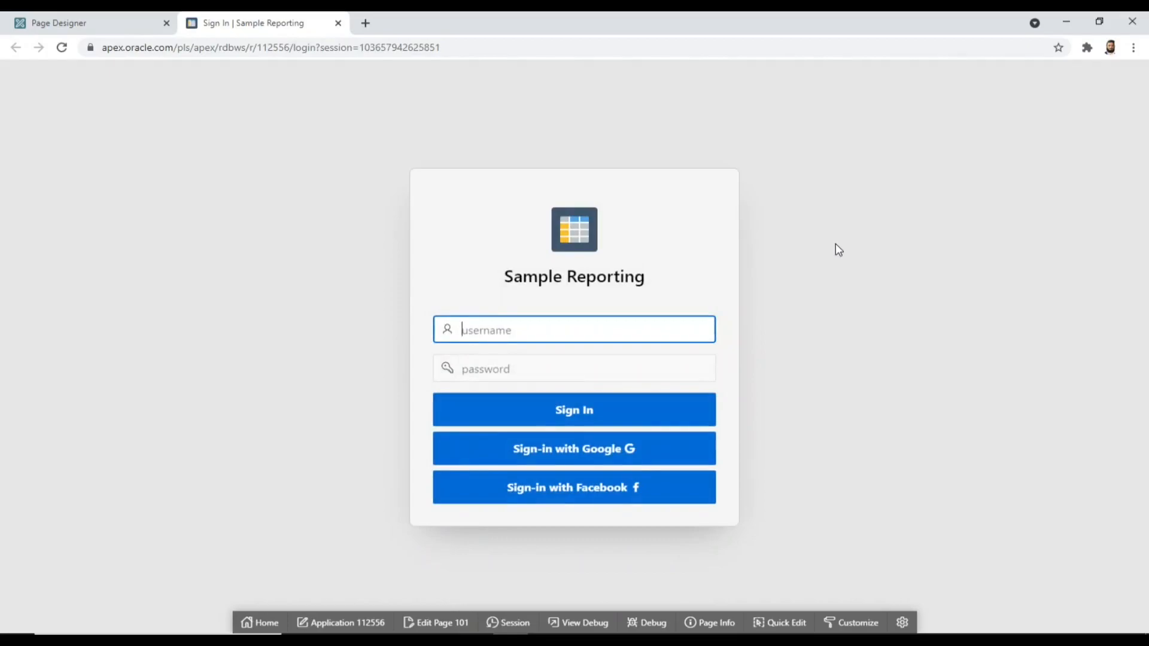
click(586, 500)
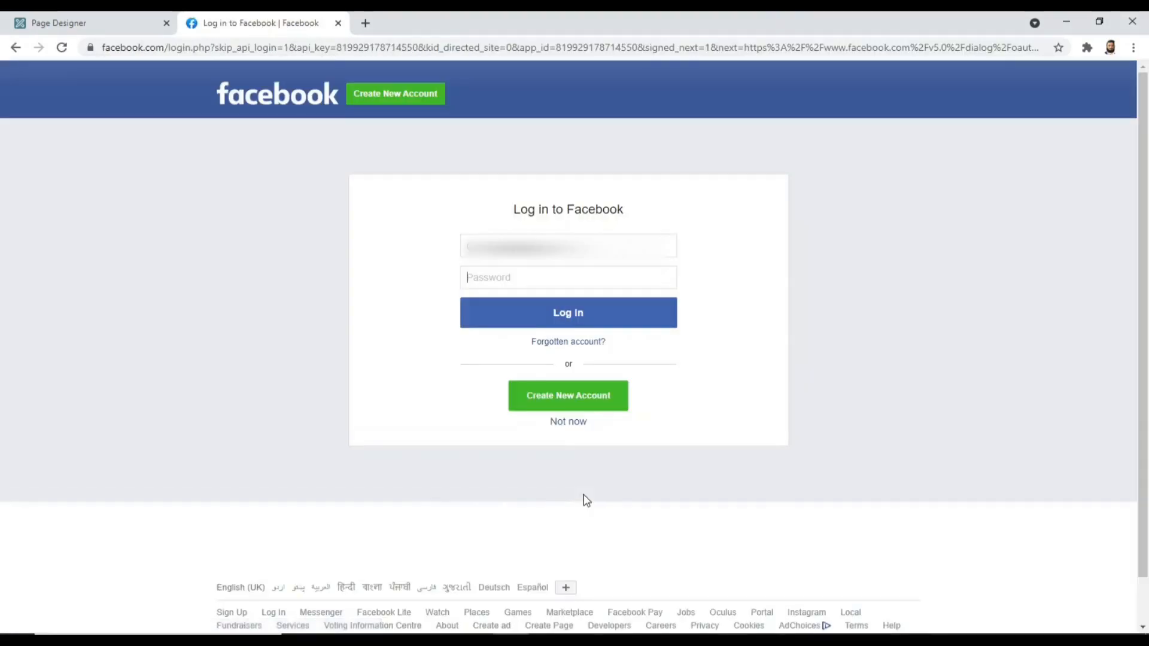
text(**********)
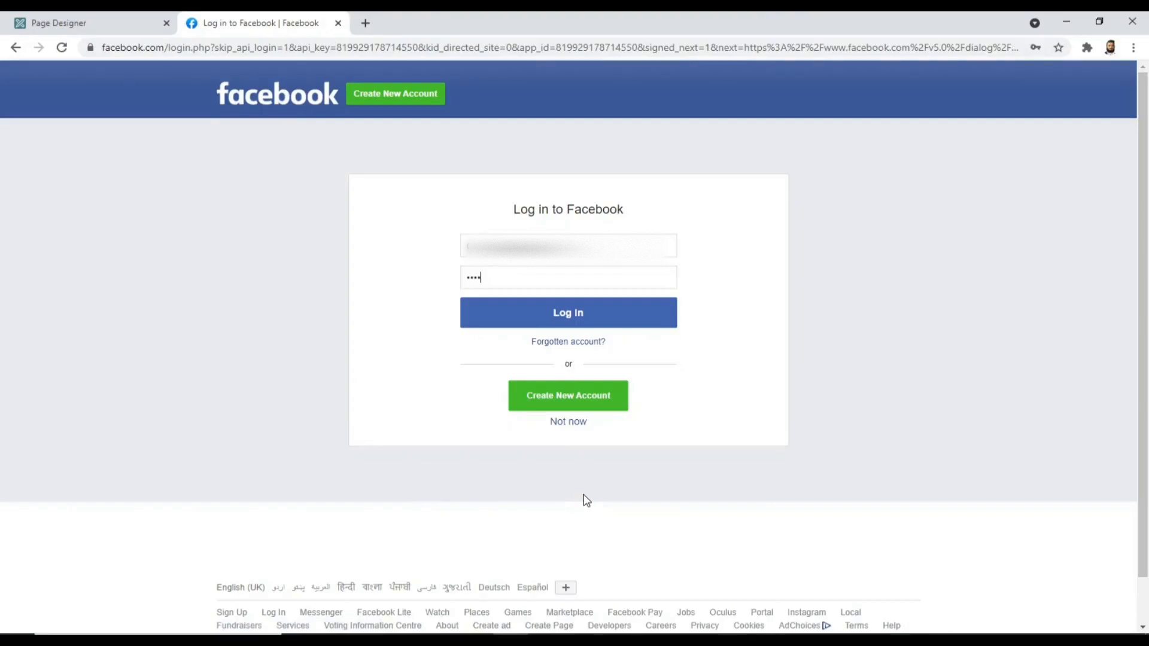
text(*)
click(570, 314)
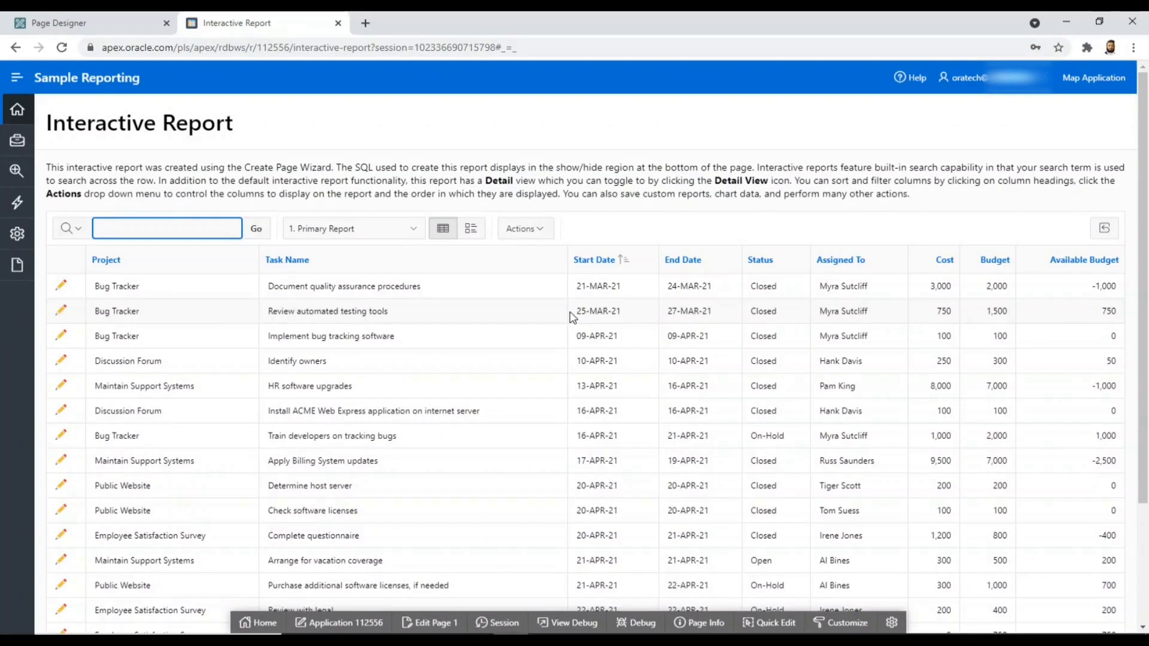
click(1045, 86)
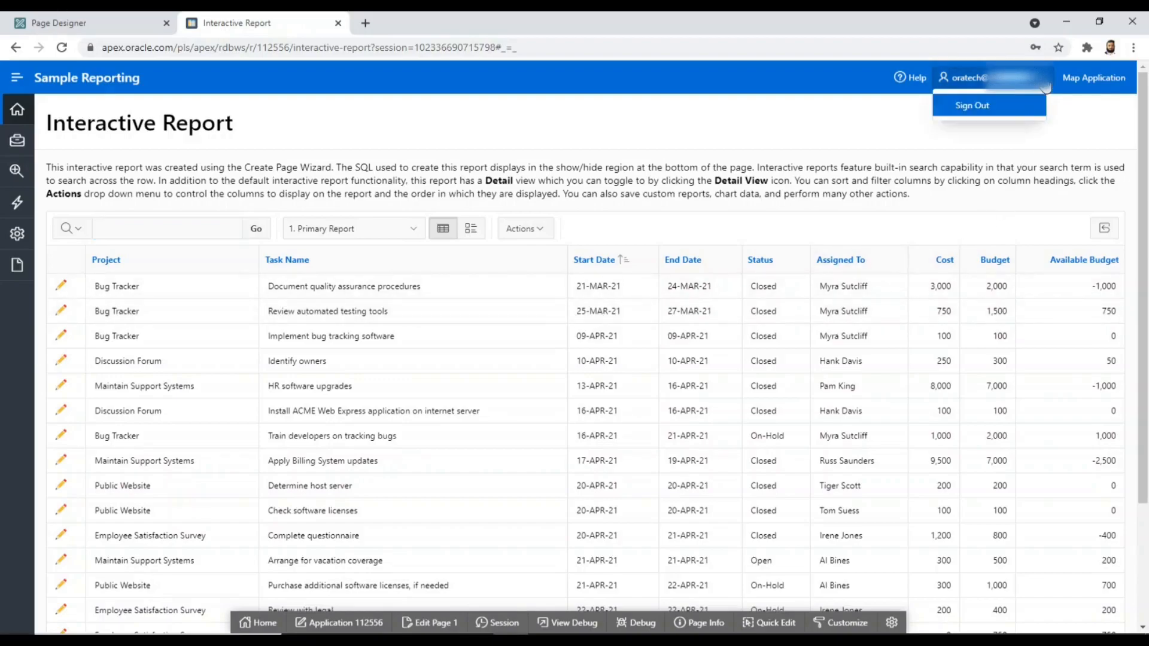
click(986, 115)
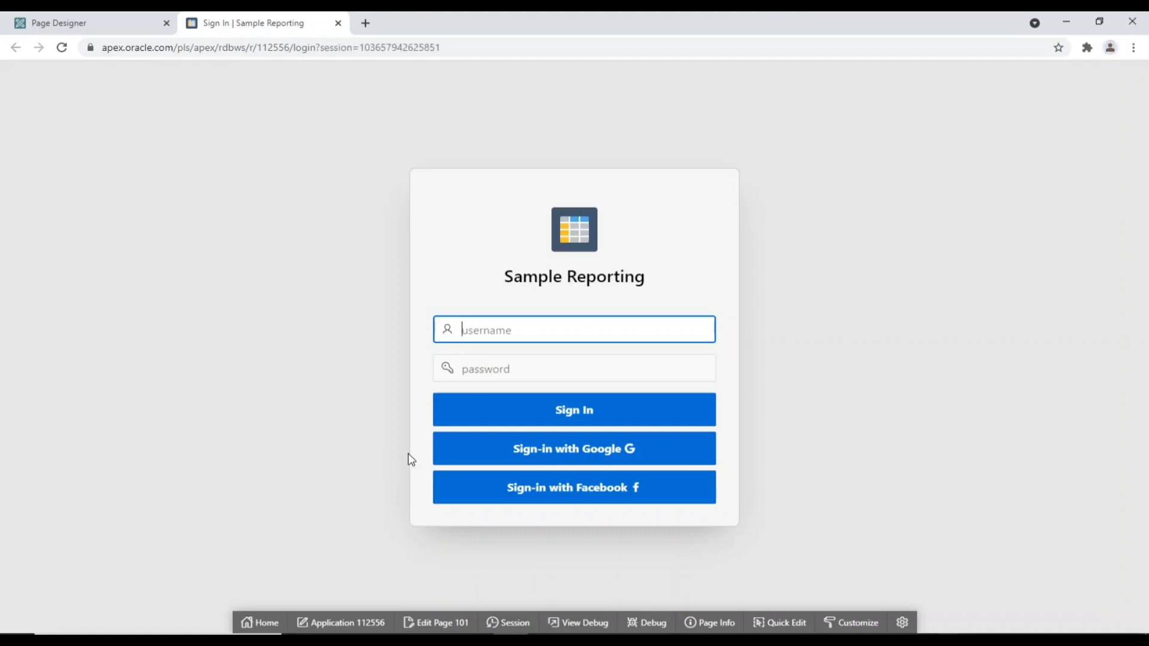
Test signing in with Google using the listed account and its password, and sign out of the application
click(508, 455)
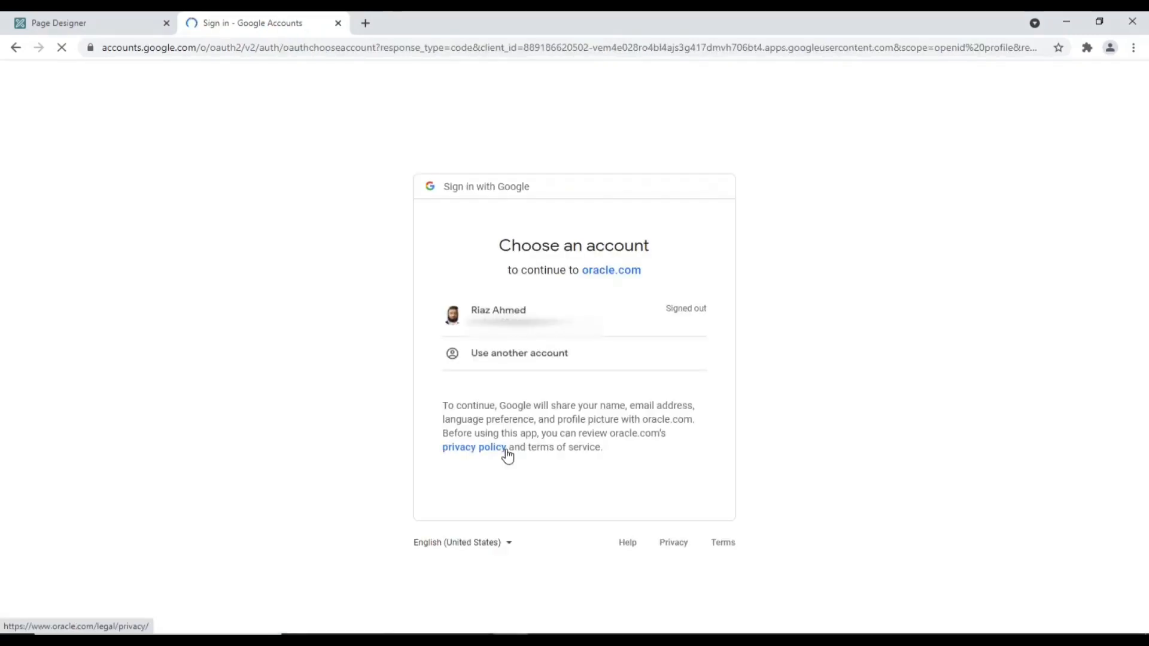
click(522, 323)
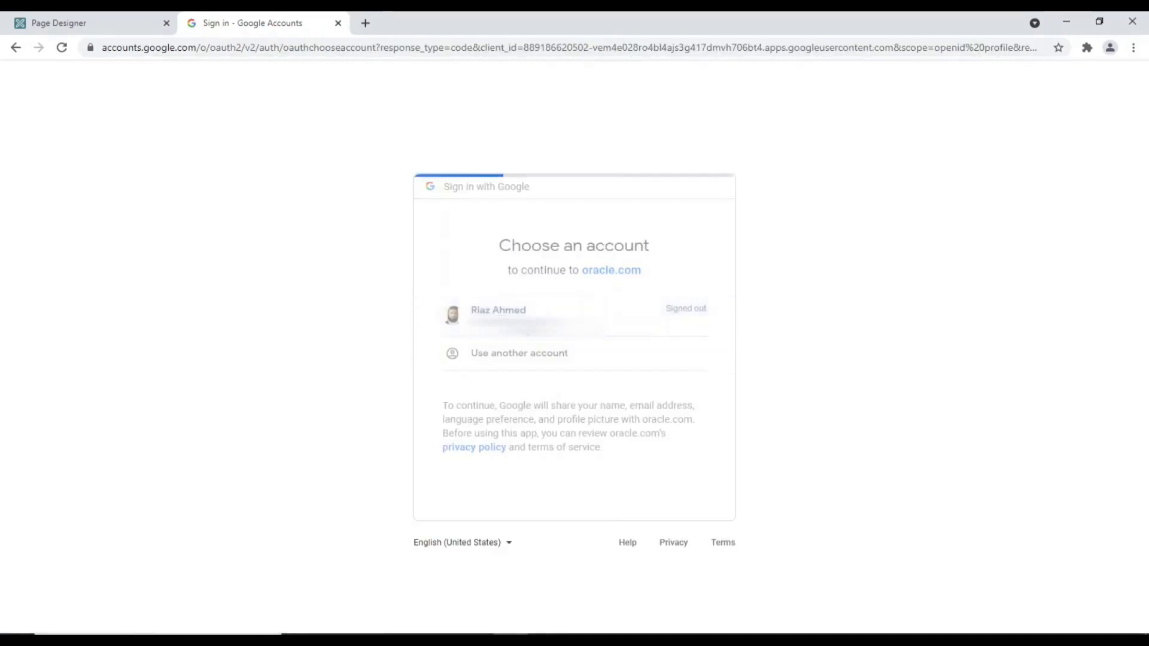
text(••)
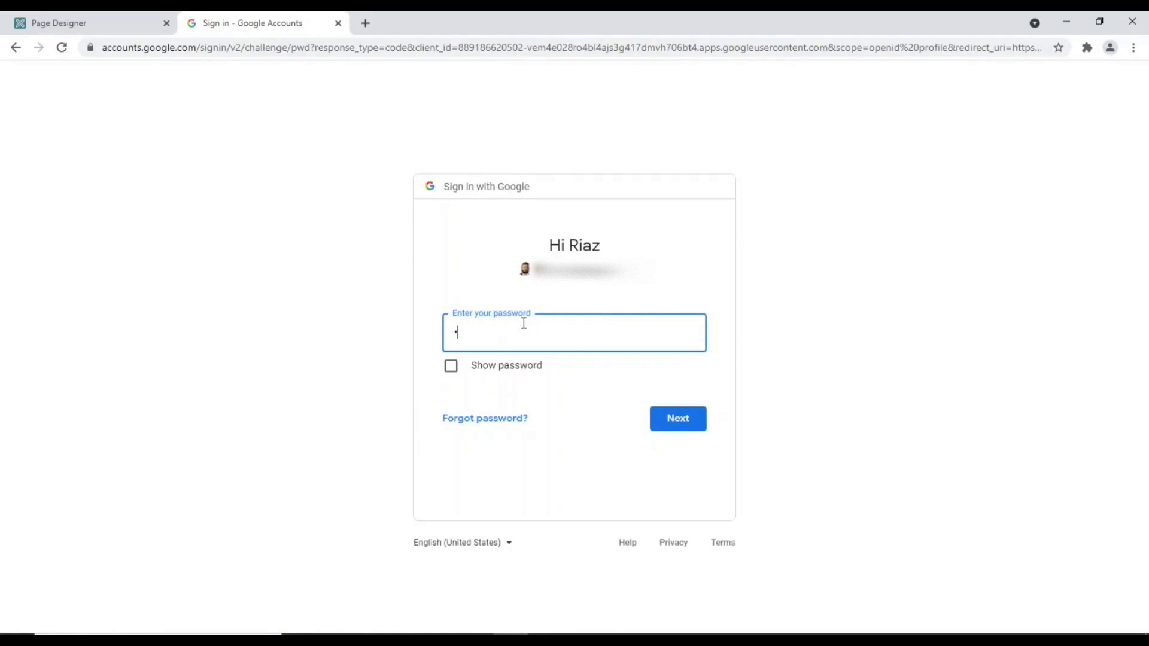
text(••••••••)
key(Return)
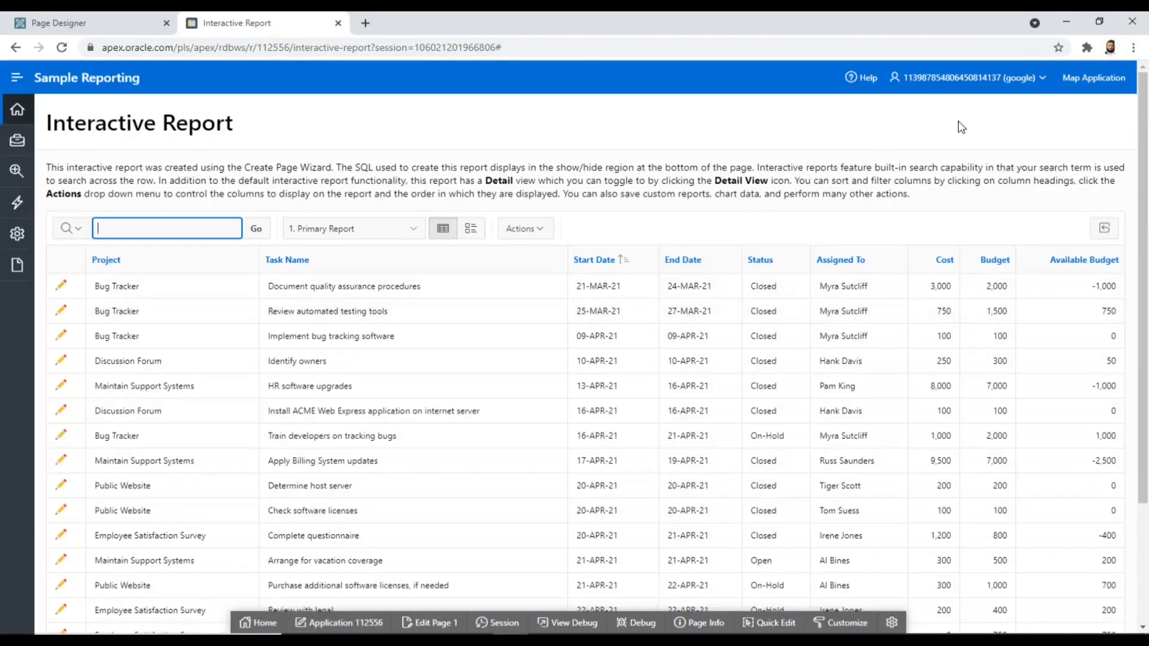
click(1044, 83)
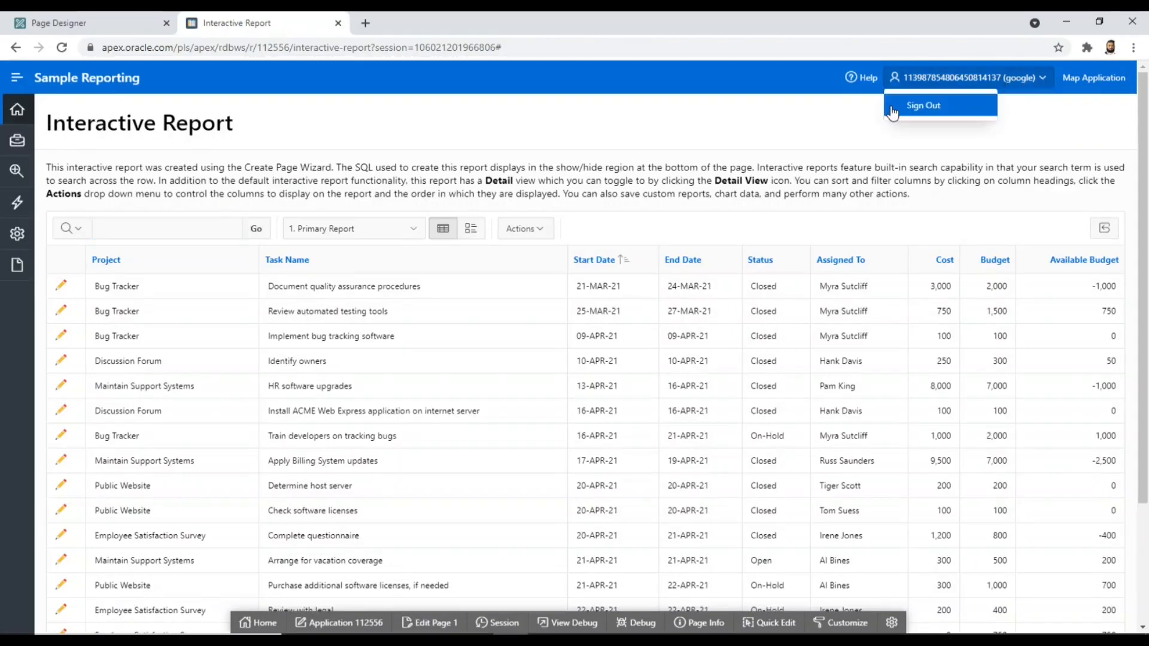
click(918, 112)
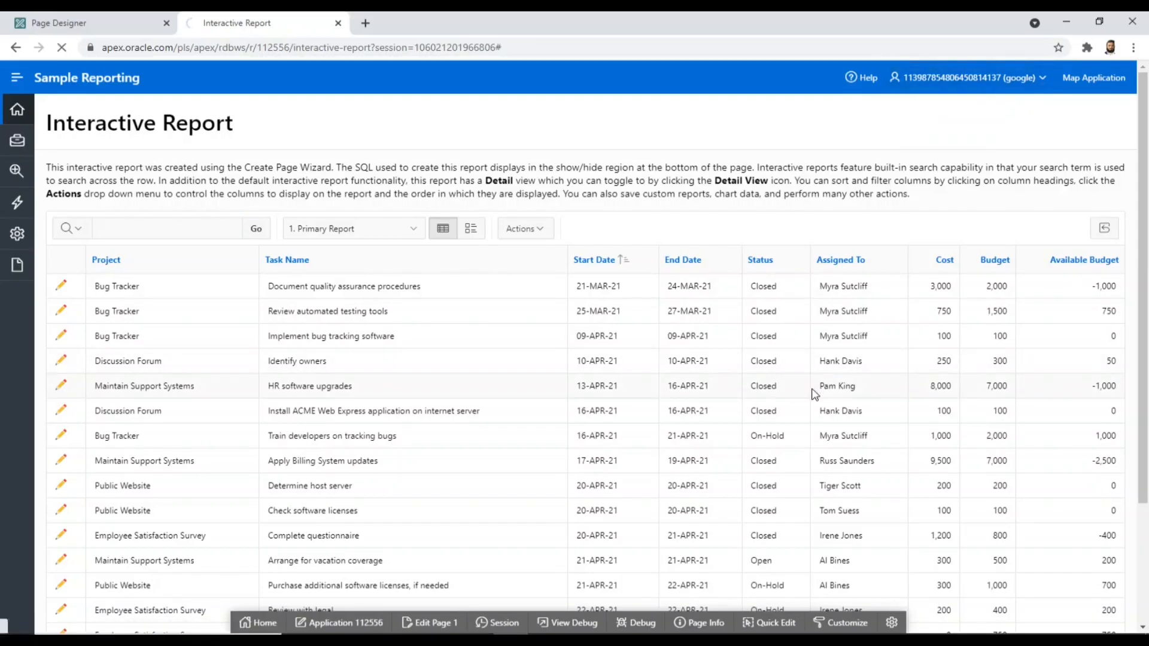